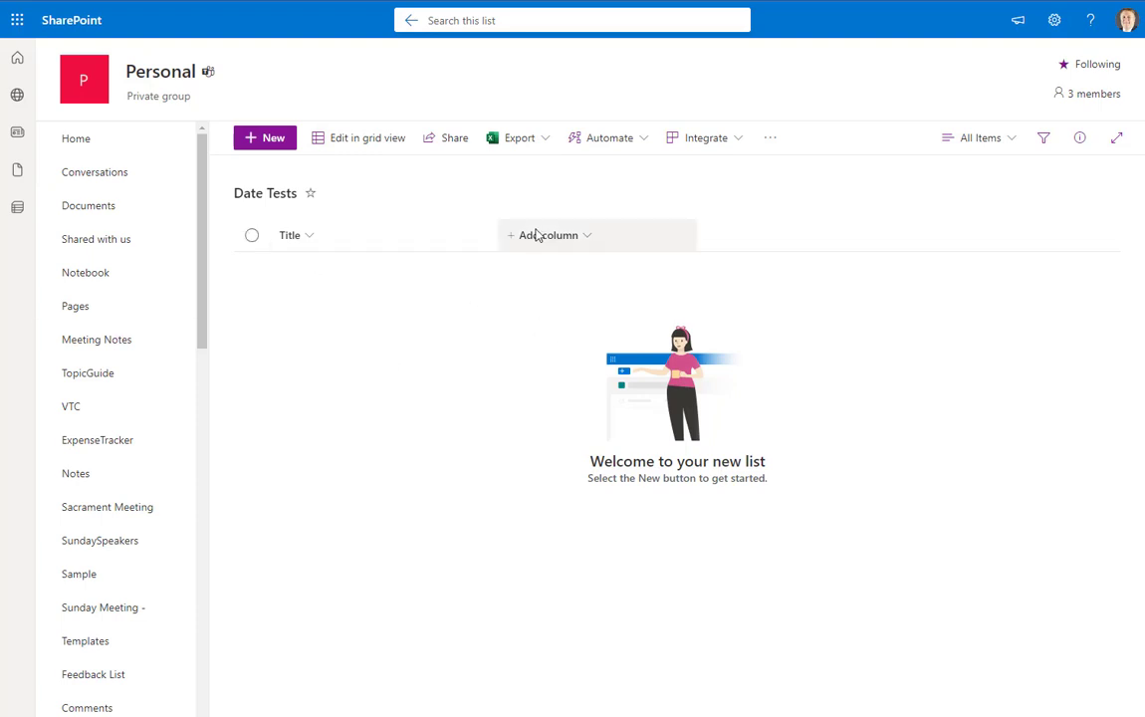
# Step: Add a Date and time column named 'Day0' with the calculated default =NOW() and save it
pyautogui.click(562, 237)
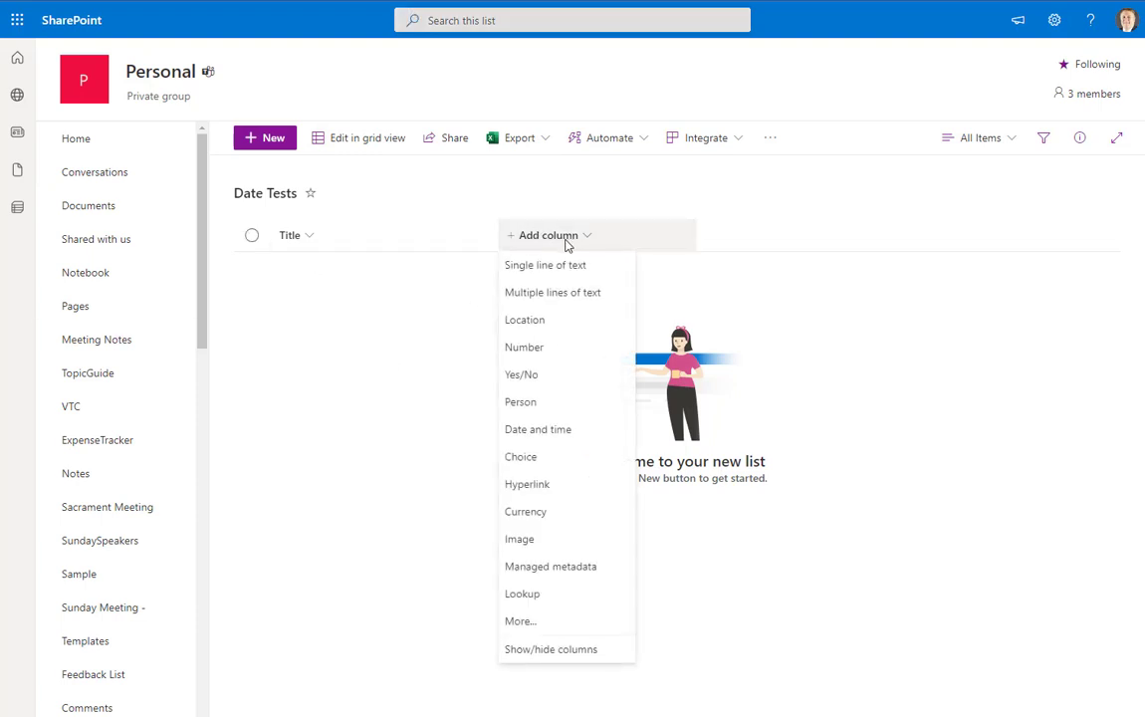
pyautogui.click(583, 442)
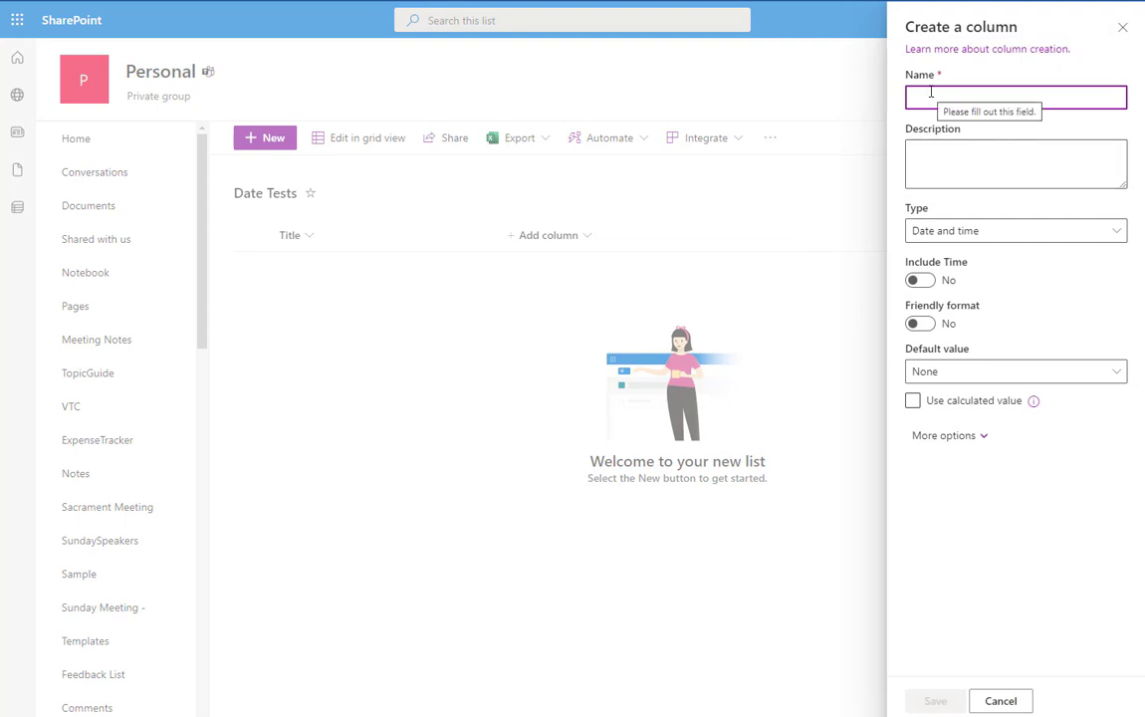
pyautogui.write('Date')
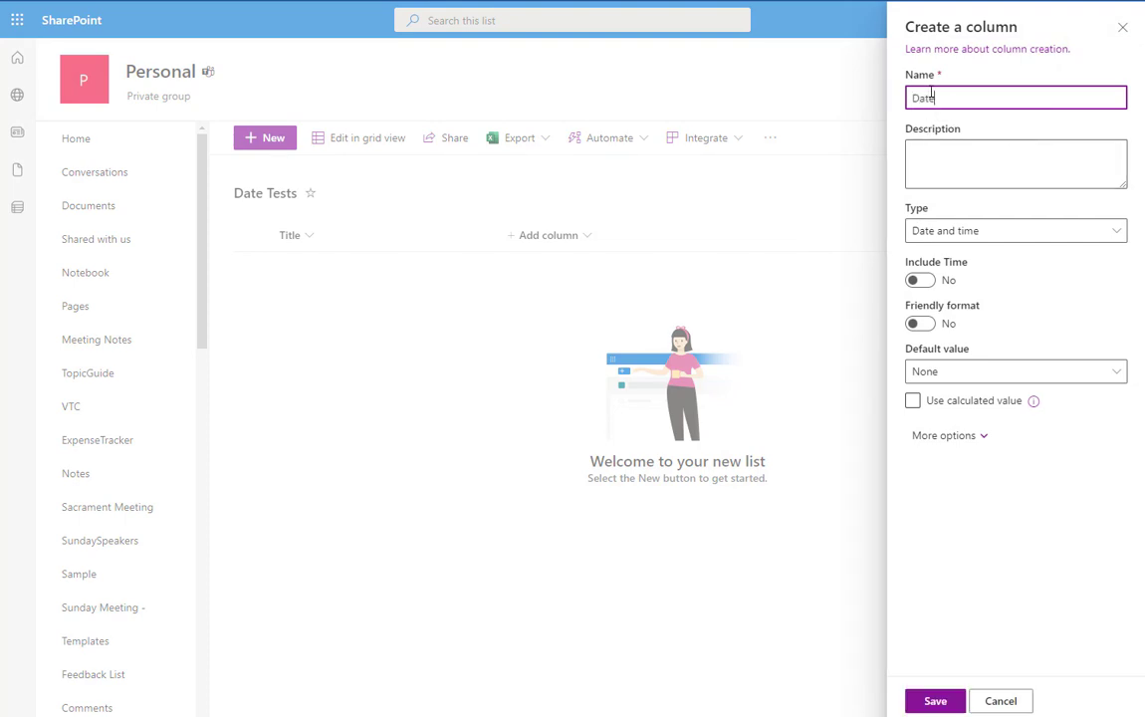
pyautogui.press('BackSpace')
pyautogui.press('BackSpace')
pyautogui.write('y0')
pyautogui.click(927, 372)
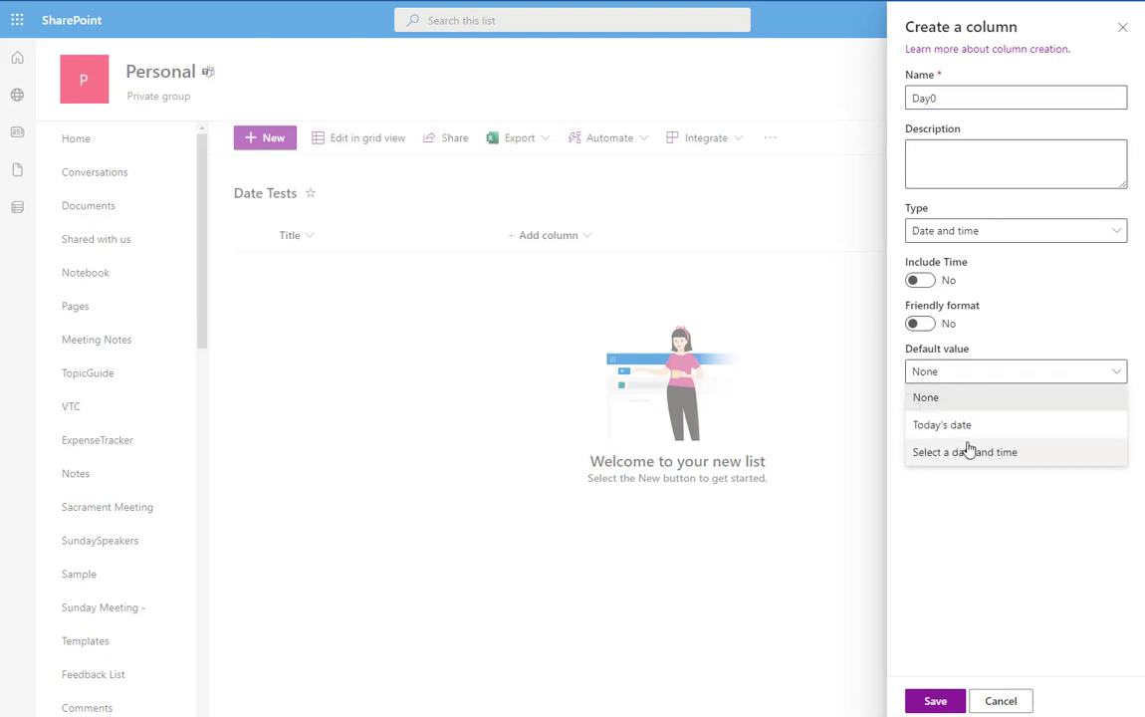
pyautogui.click(1043, 312)
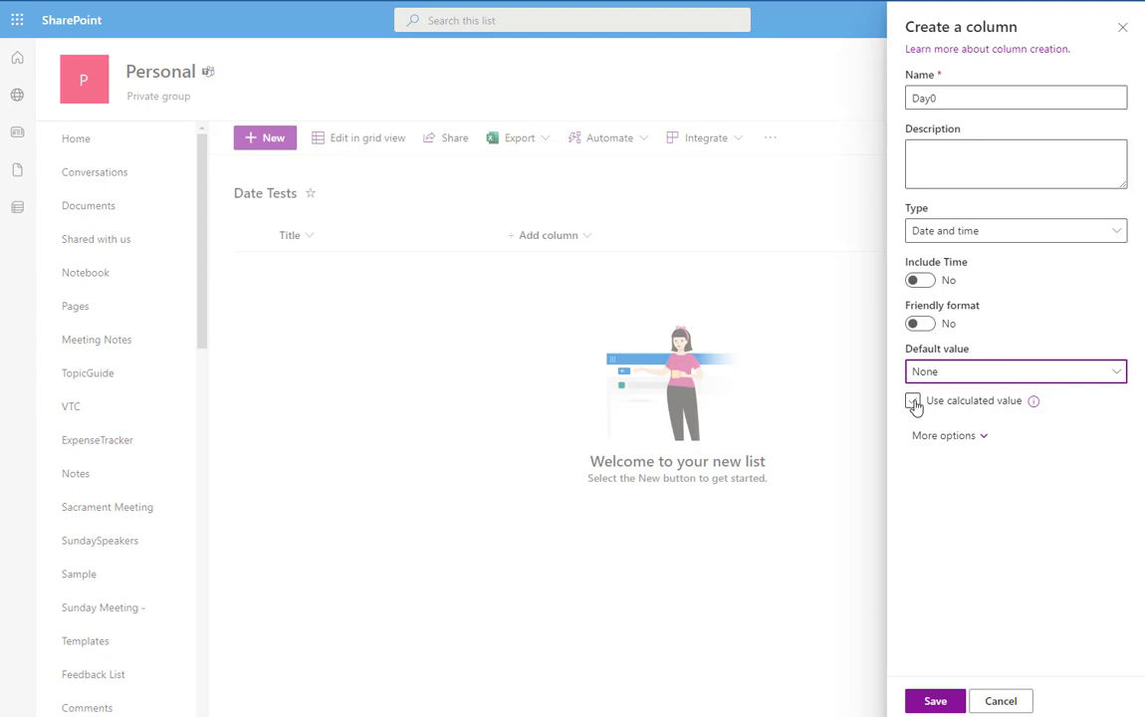
pyautogui.click(914, 402)
pyautogui.click(920, 372)
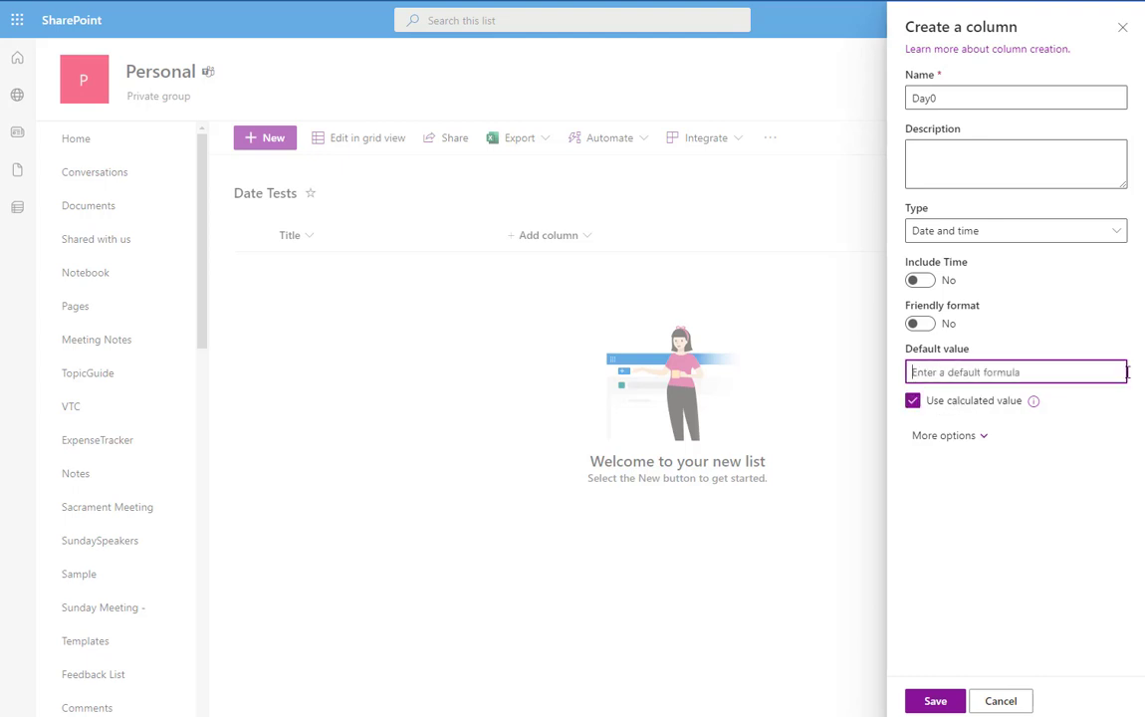
pyautogui.write('=NOW')
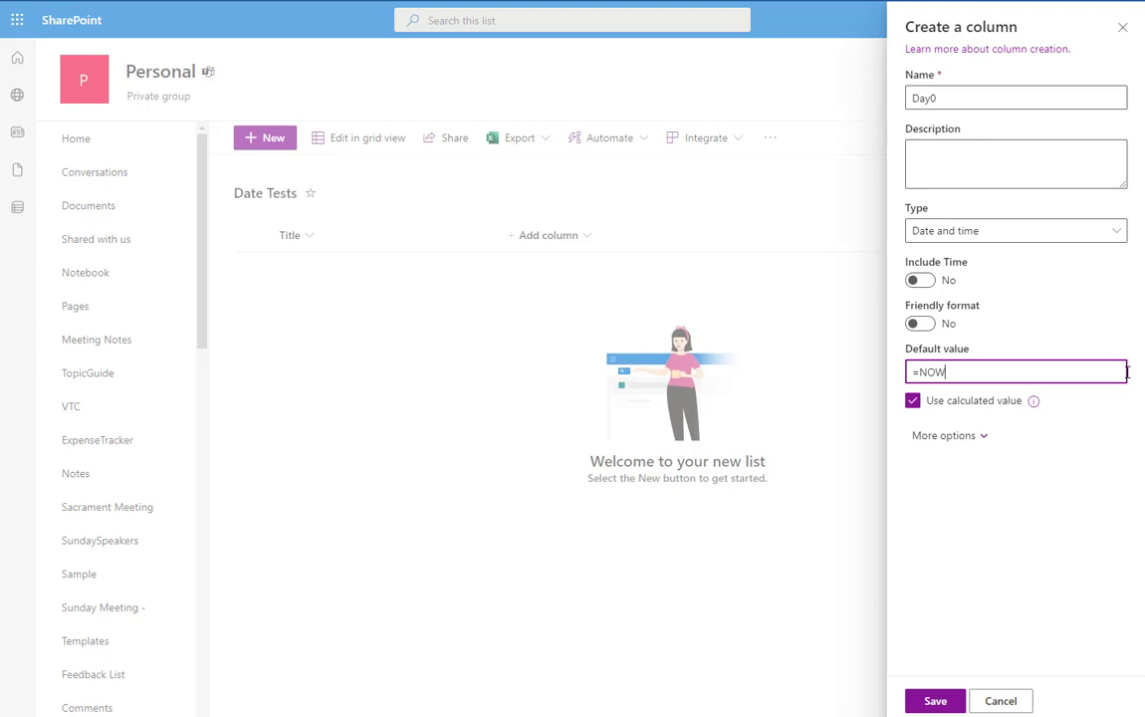
pyautogui.write('()')
pyautogui.click(935, 702)
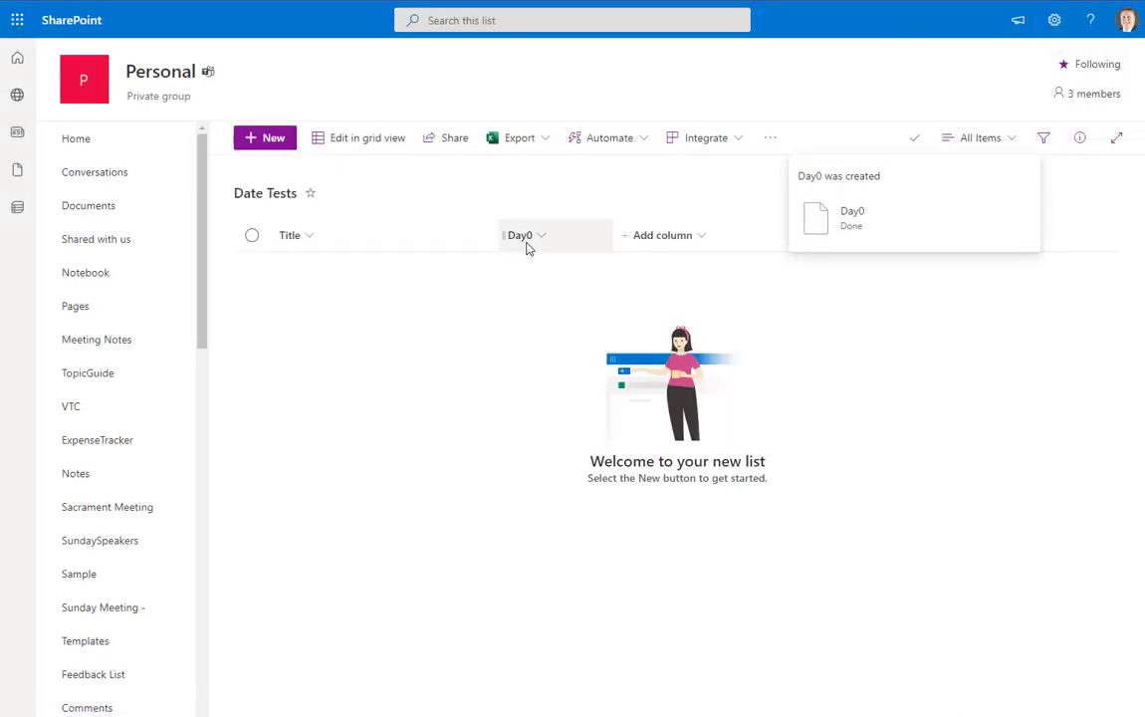
# Step: Create a Date and time column 'Day7' with the calculated default formula =NOW()+7
pyautogui.click(666, 241)
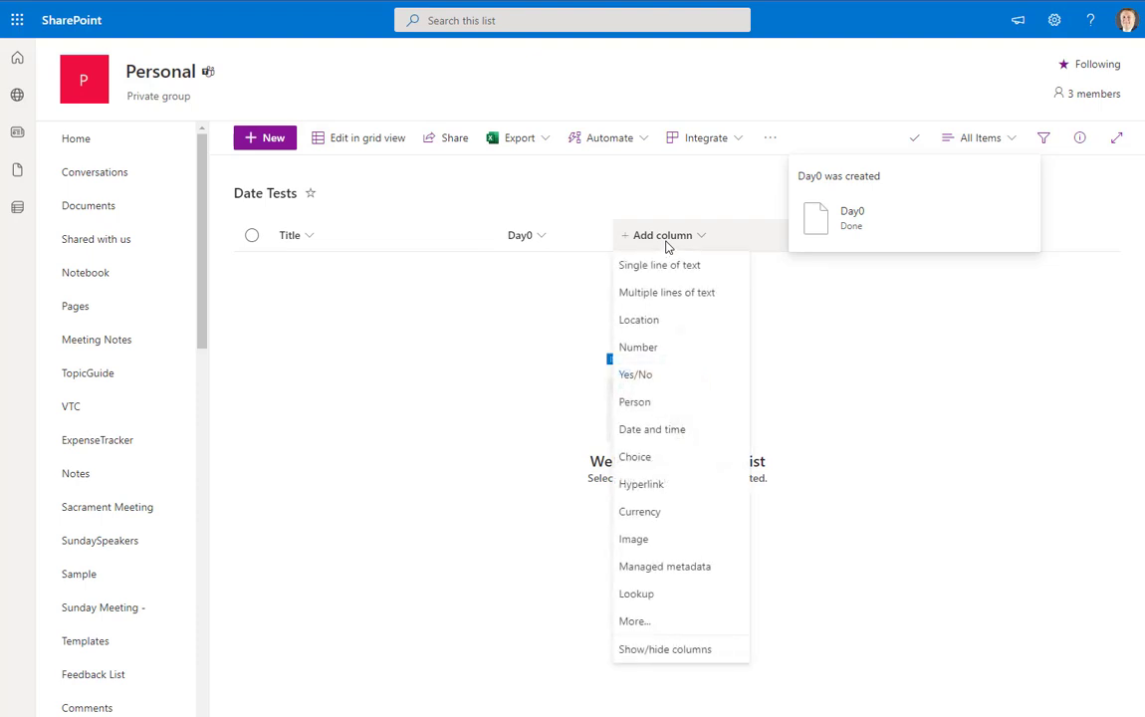
pyautogui.click(693, 436)
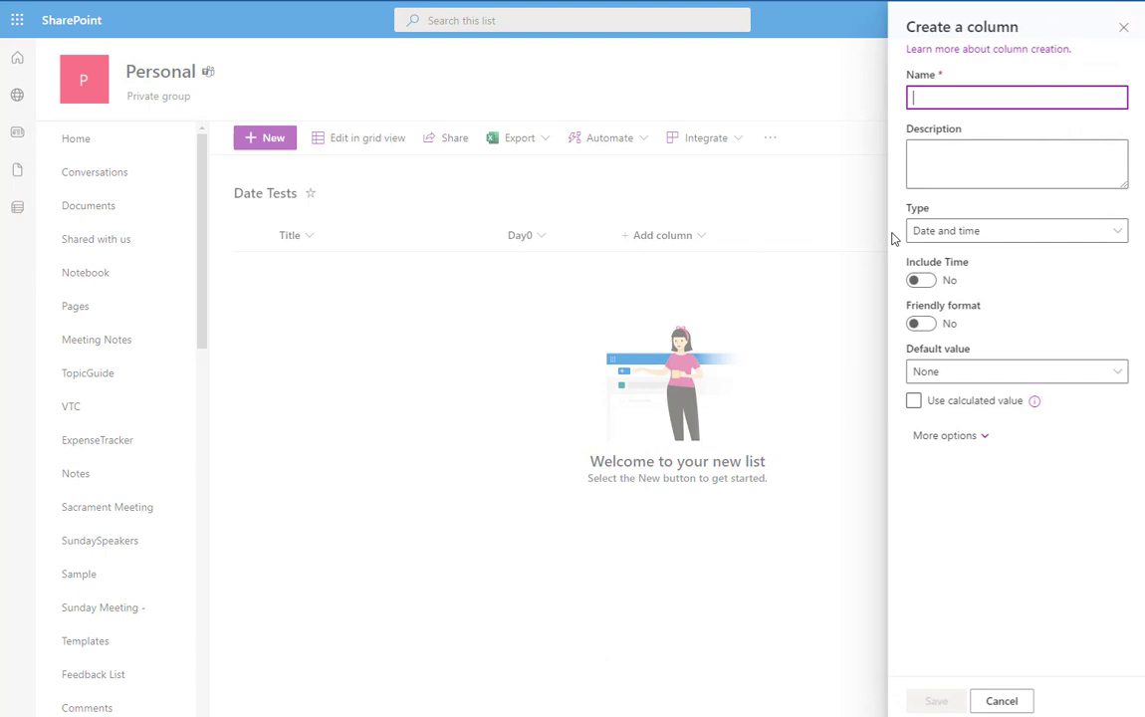
pyautogui.write('Day')
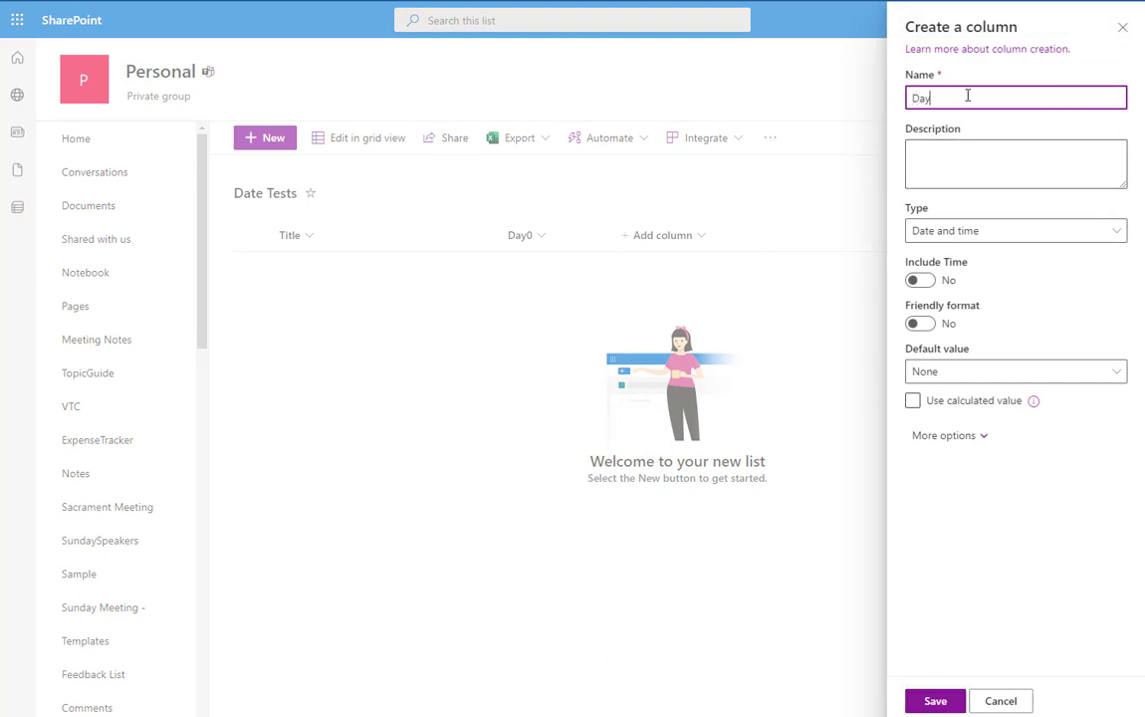
pyautogui.write('7')
pyautogui.click(938, 162)
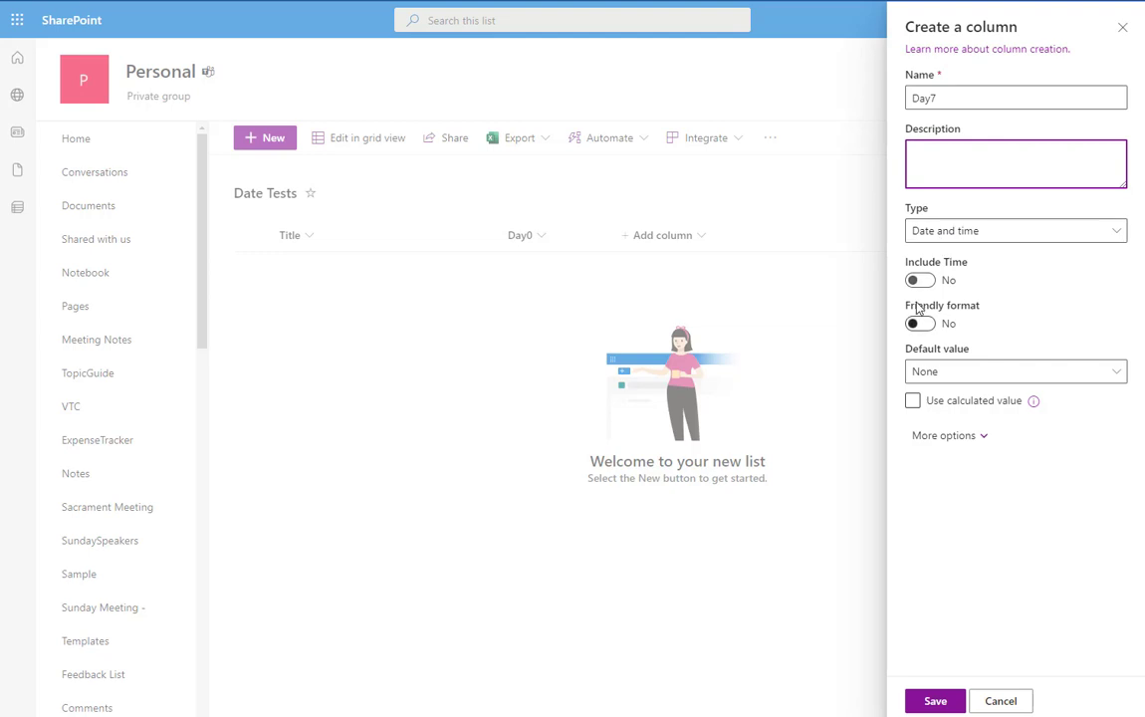
pyautogui.click(913, 401)
pyautogui.click(917, 373)
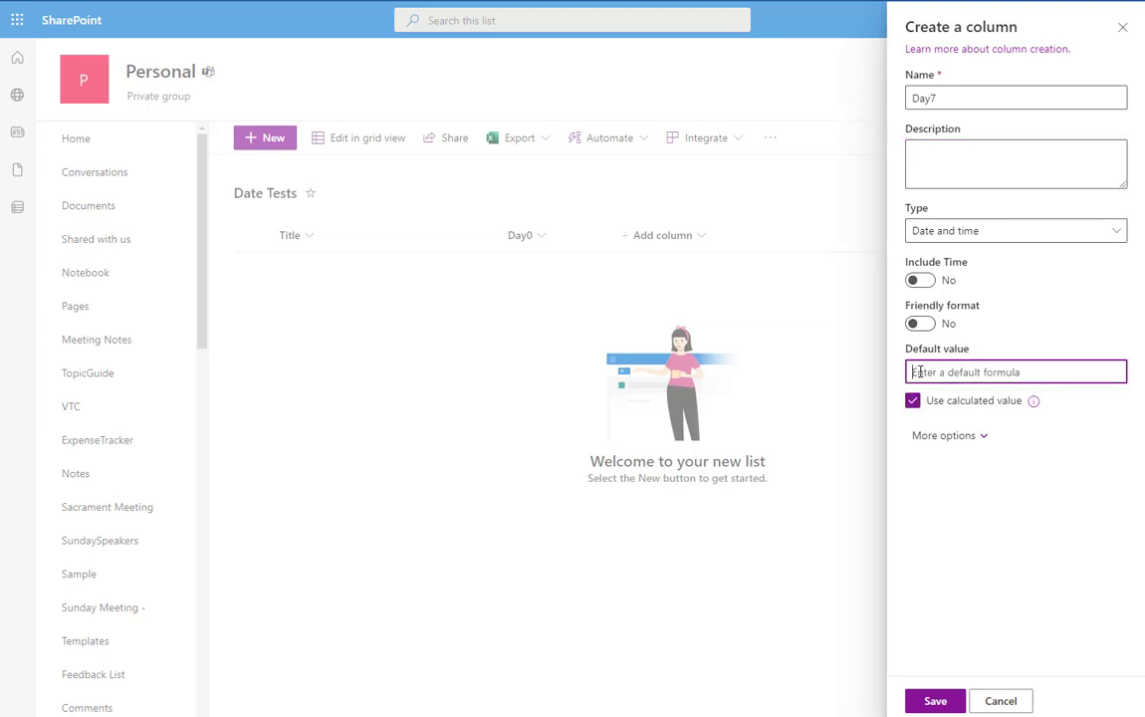
pyautogui.write('=')
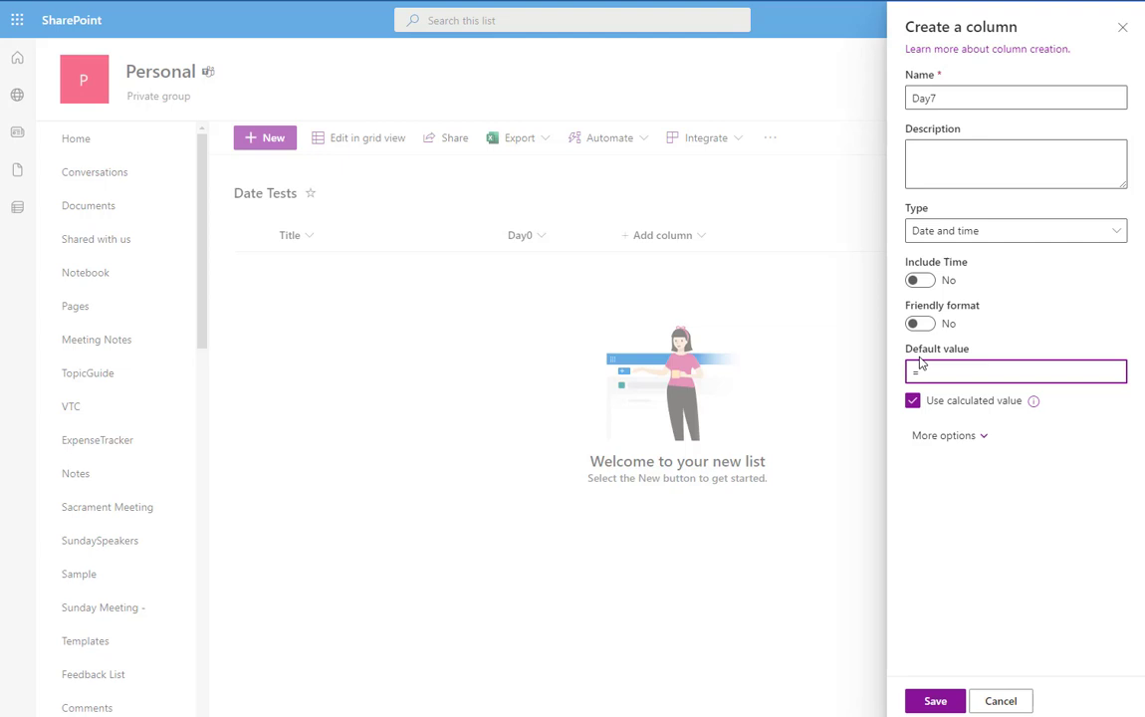
pyautogui.write('NOW()+7')
pyautogui.moveTo(919, 373); pyautogui.dragTo(975, 374)
pyautogui.click(937, 697)
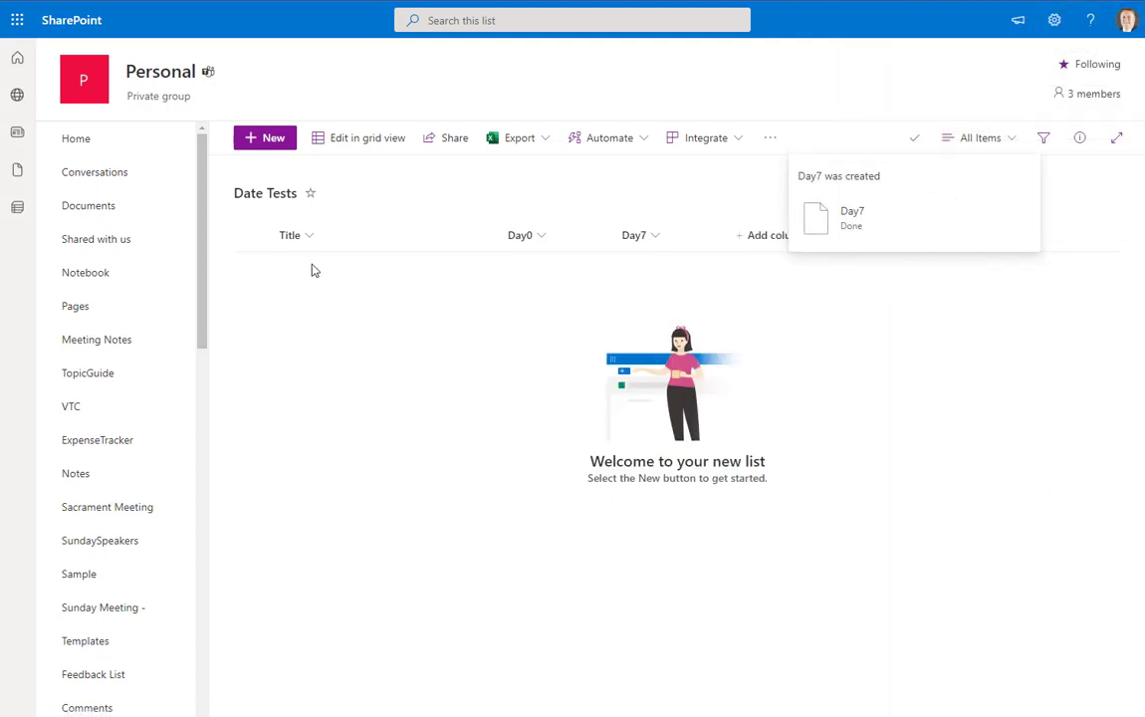
# Step: In grid view, add an item titled 'Test' so its dates fill in as 6/20/2022 and 6/27/2022
pyautogui.click(364, 142)
pyautogui.click(316, 273)
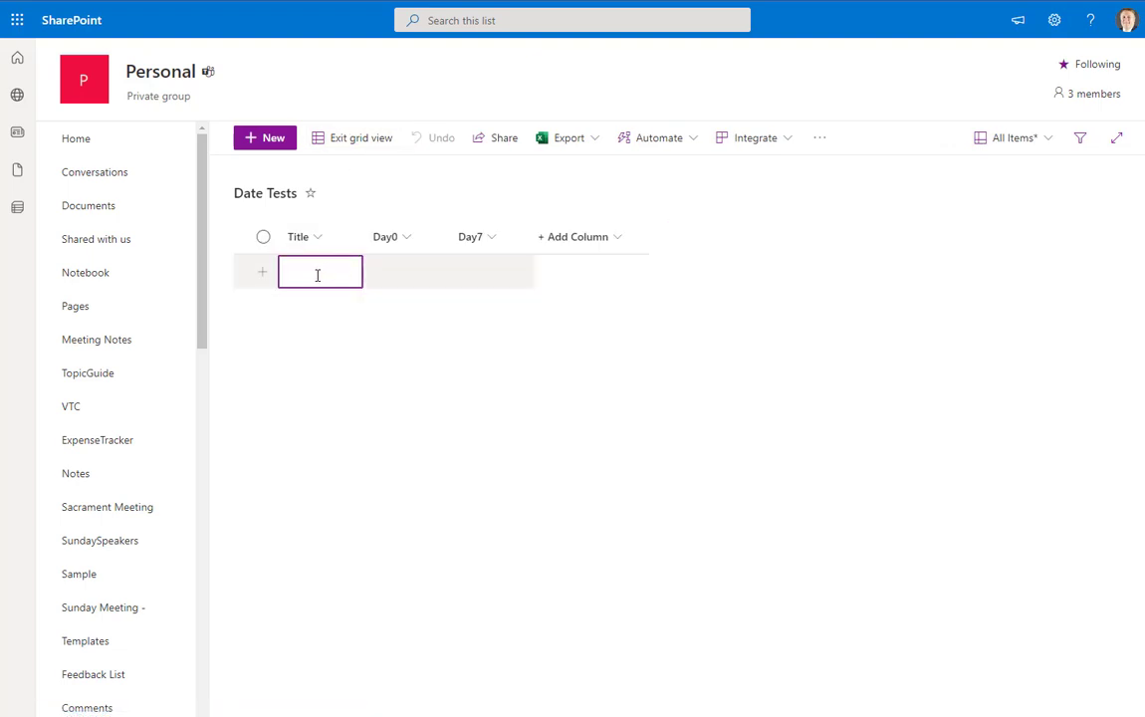
pyautogui.write('Test')
pyautogui.press('Tab')
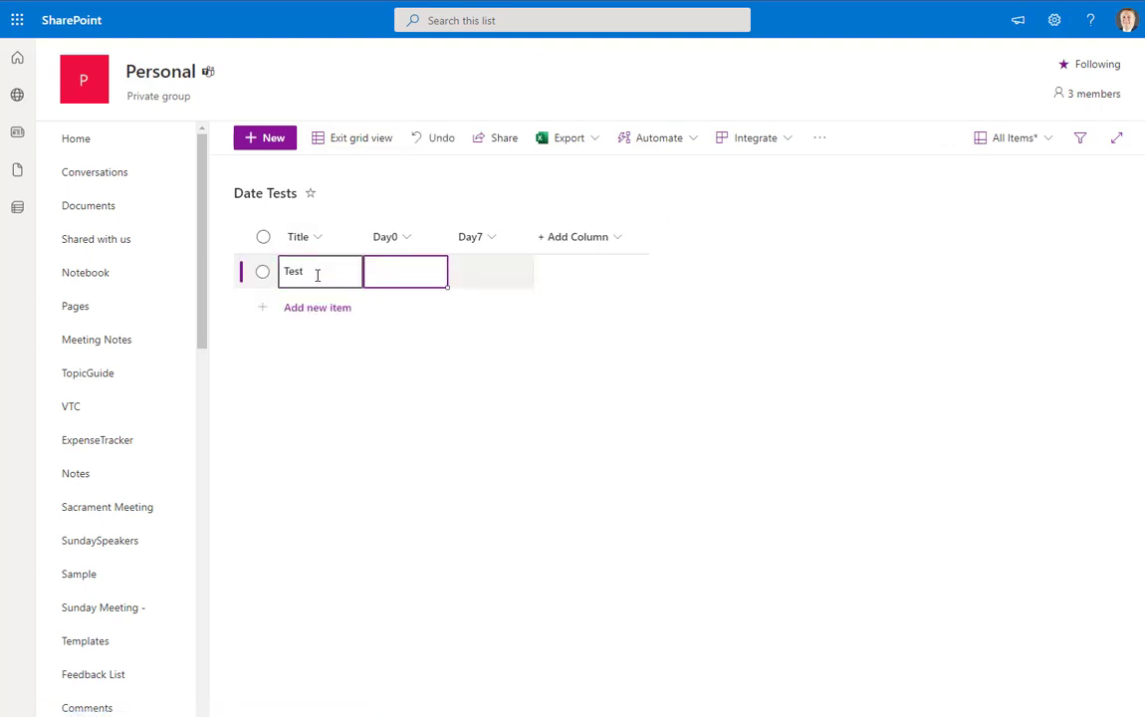
pyautogui.press('Tab')
pyautogui.hotkey('shift', 'Tab')
pyautogui.press('Down')
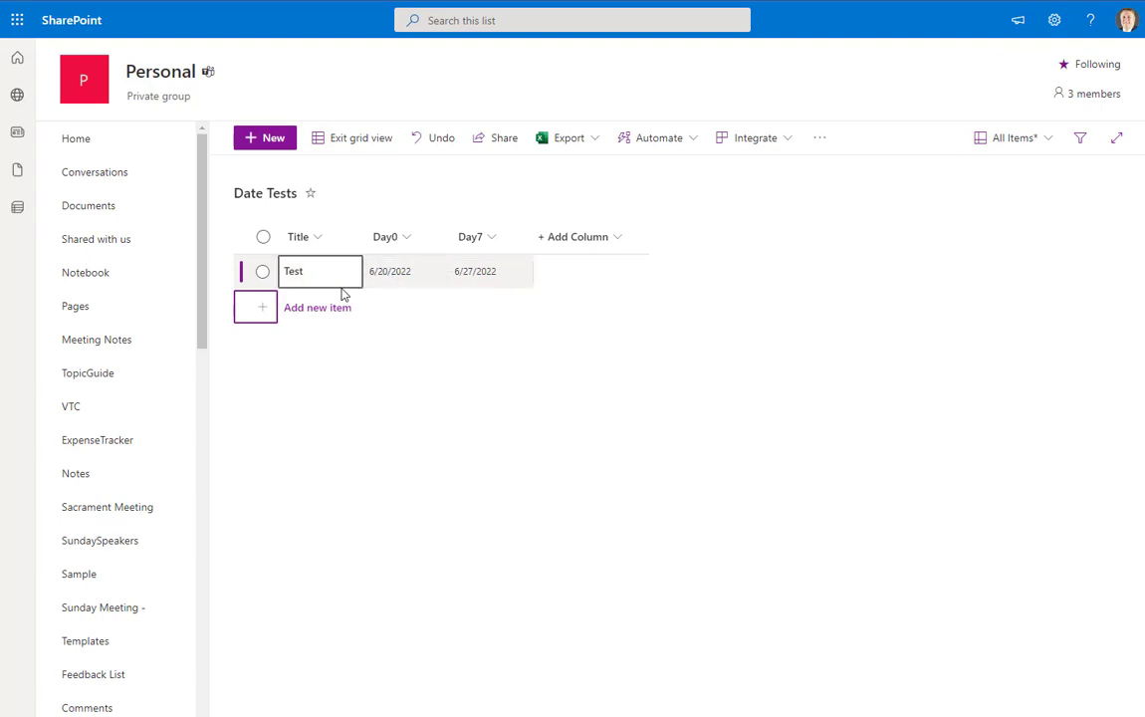
# Step: Start a second item titled 'Test2' and move to its date cells
pyautogui.click(309, 312)
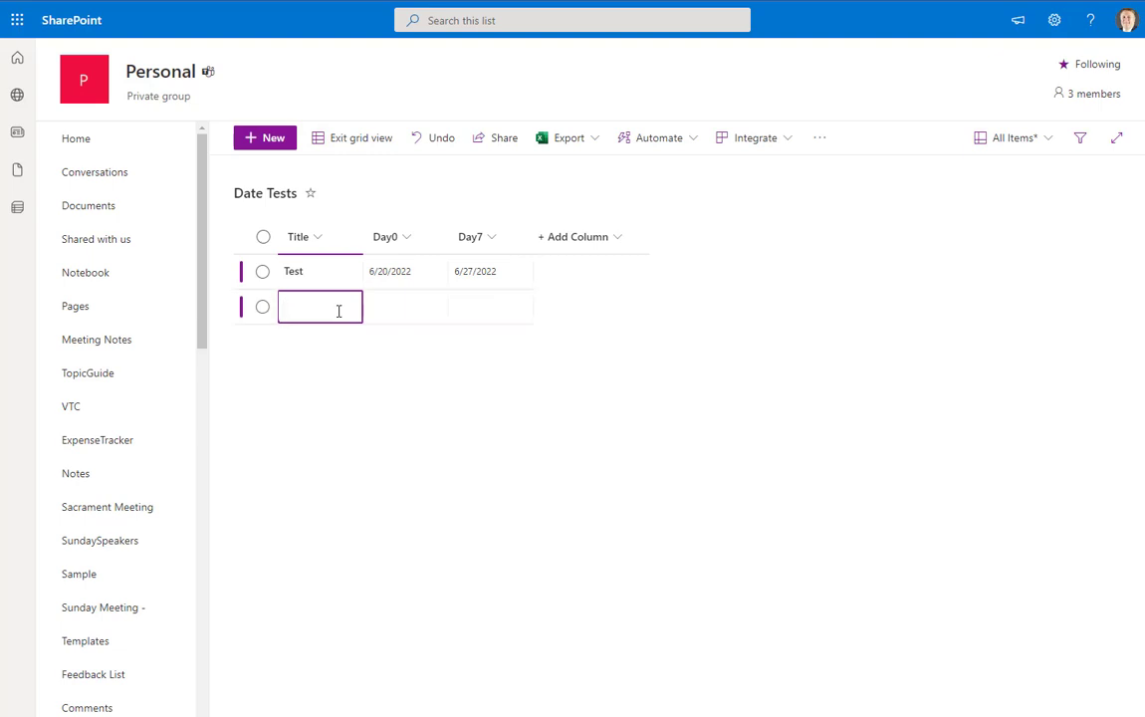
pyautogui.write('Test2')
pyautogui.press('Tab')
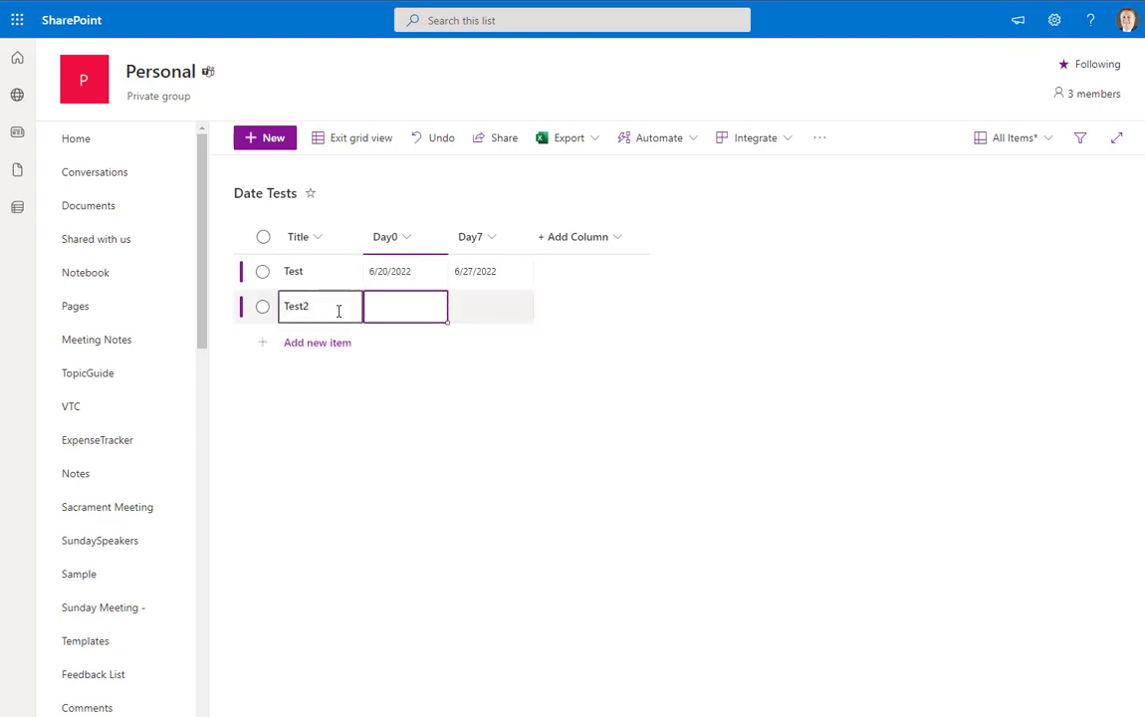
# Step: Set Test2's Day0 date to June 13, 2022 and confirm its Day7 value
pyautogui.click(398, 307)
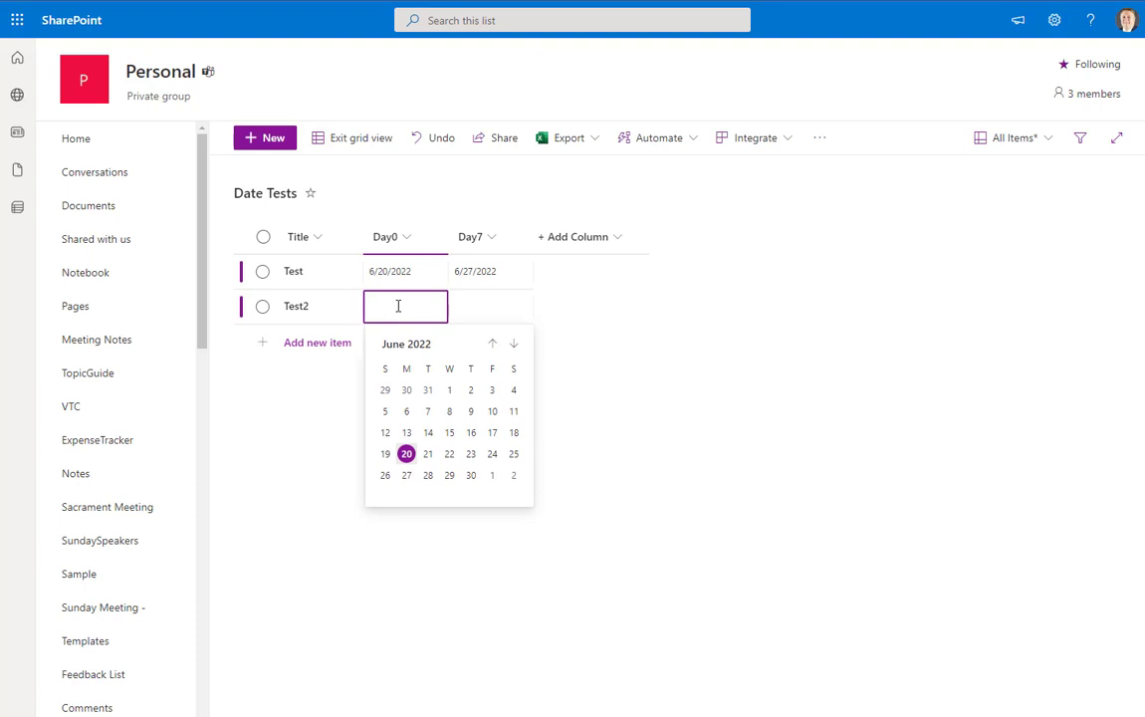
pyautogui.click(406, 434)
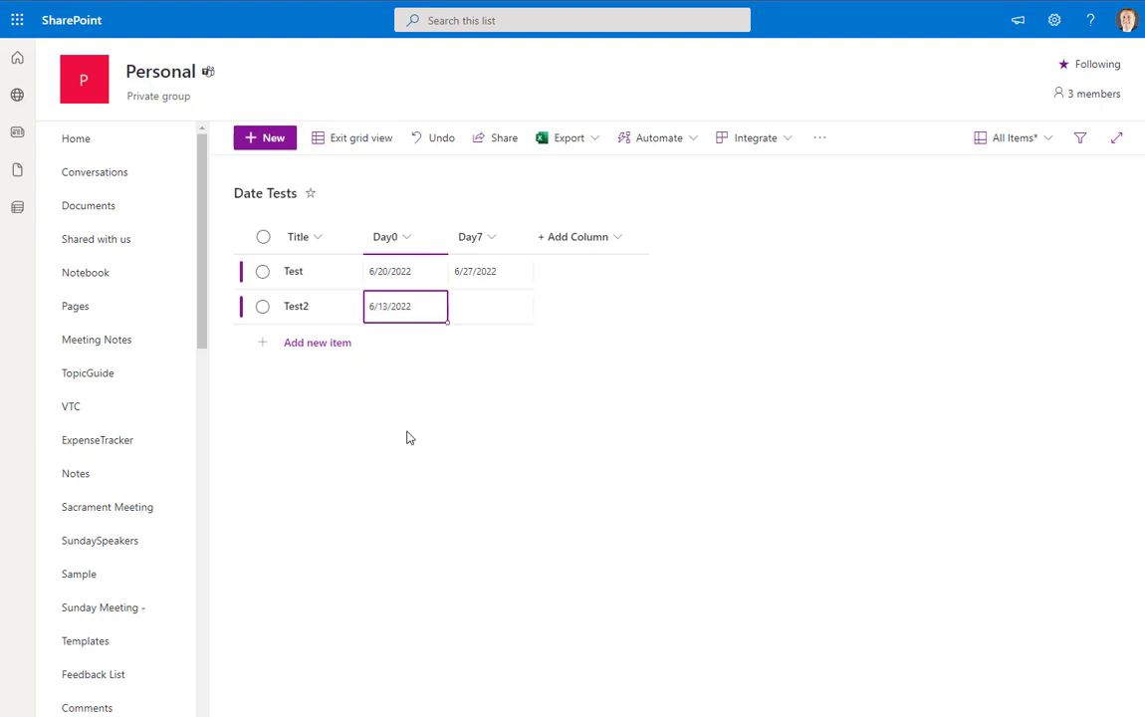
pyautogui.press('Tab')
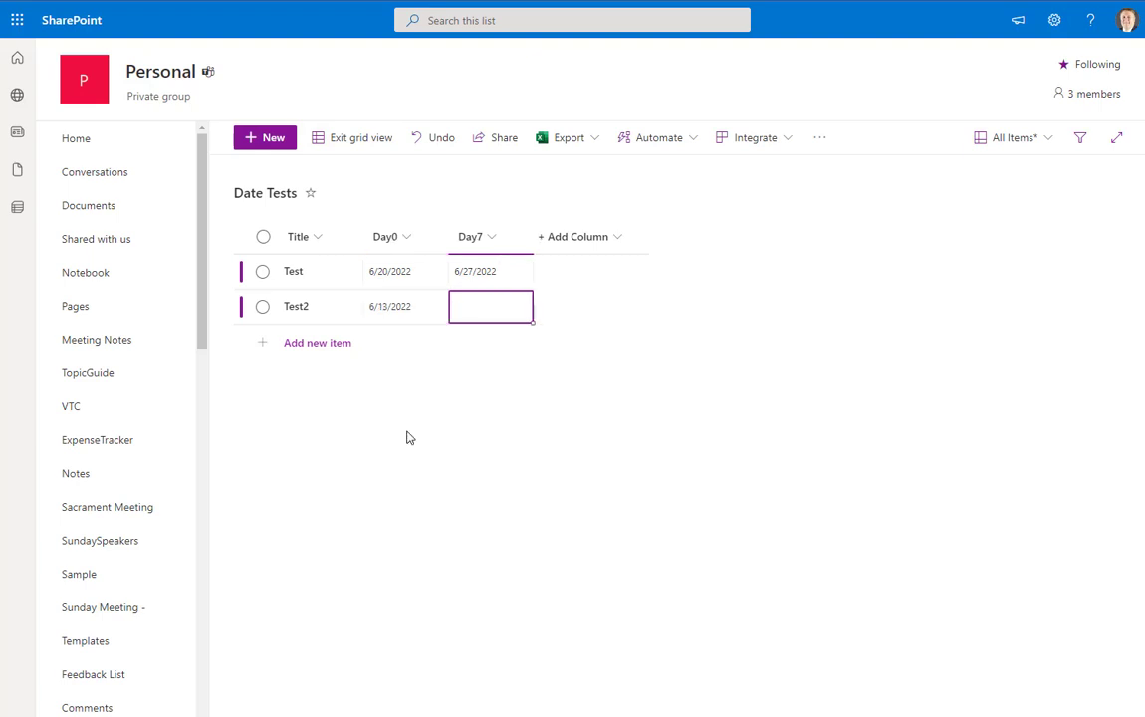
pyautogui.click(468, 301)
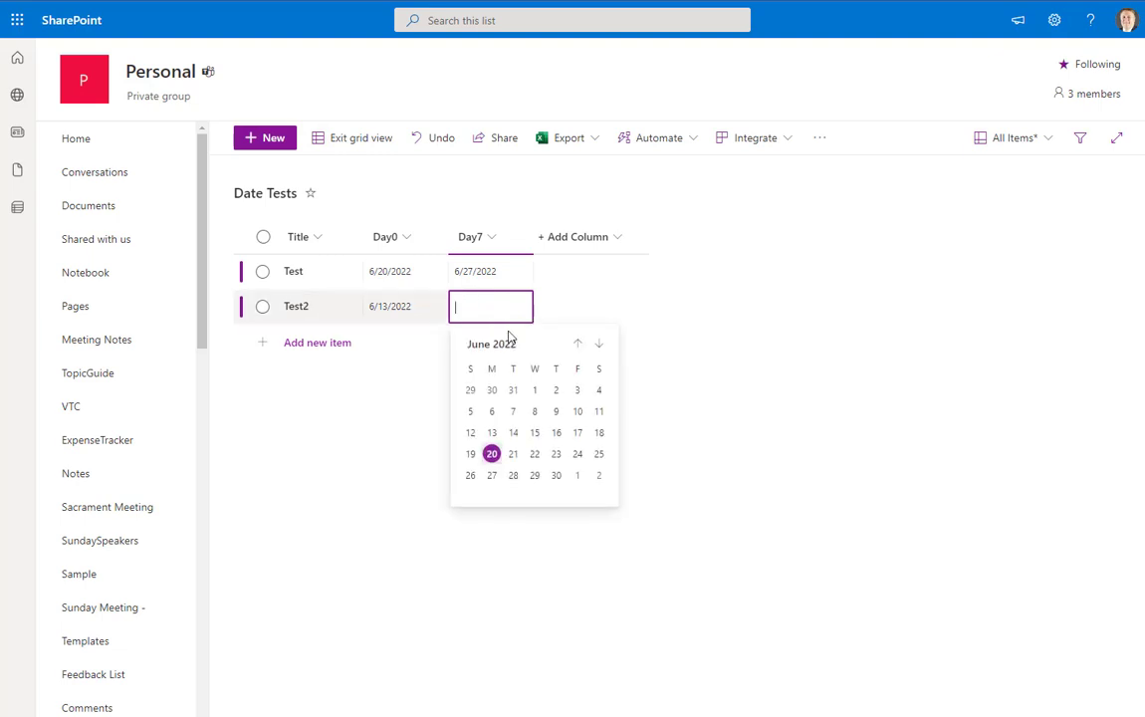
pyautogui.press('Escape')
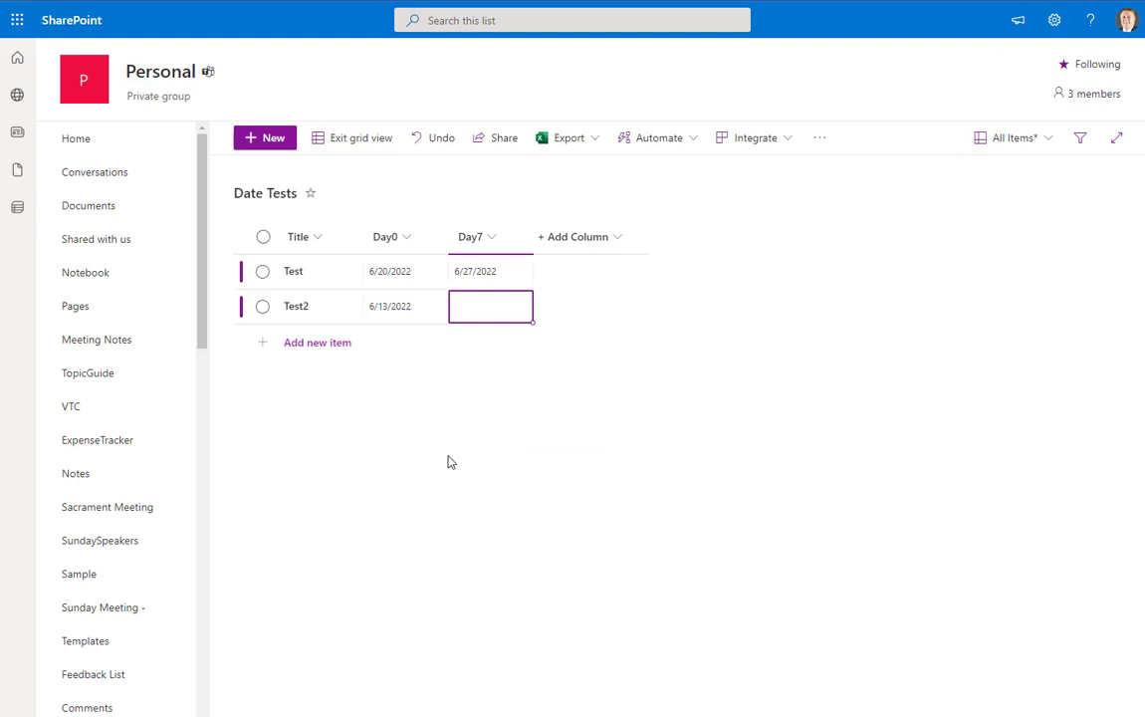
pyautogui.press('Tab')
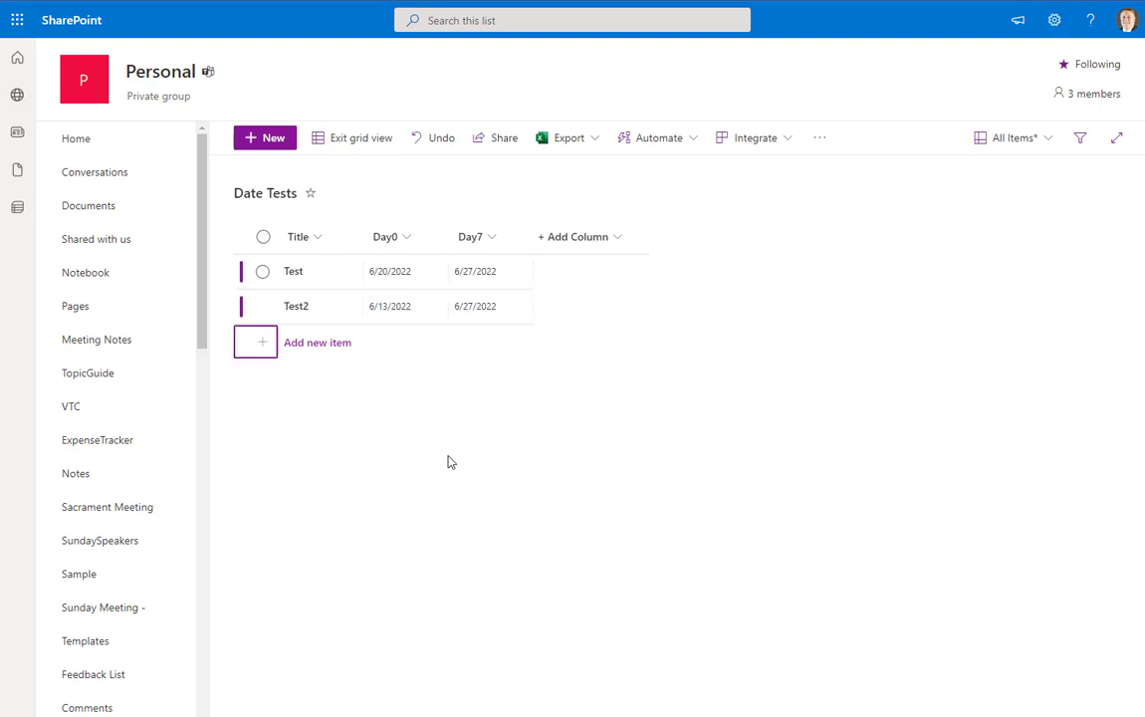
# Step: Check the Day0 and Day7 date cells of the Test and Test2 rows
pyautogui.click(416, 350)
pyautogui.click(393, 316)
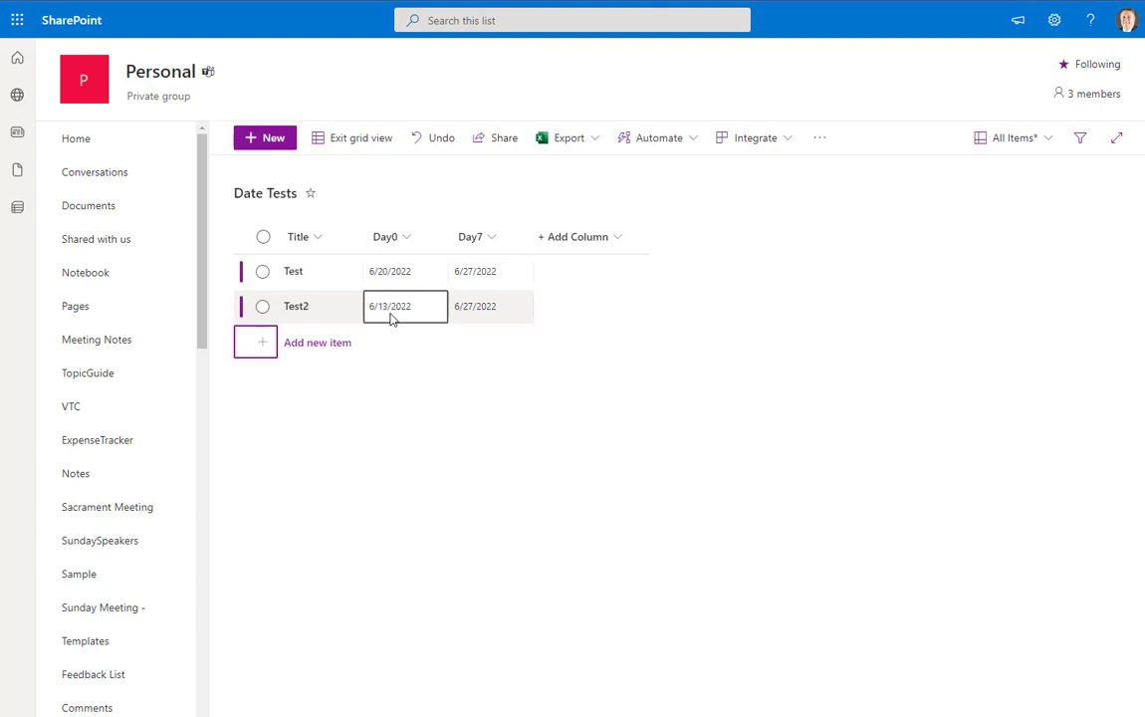
pyautogui.click(466, 316)
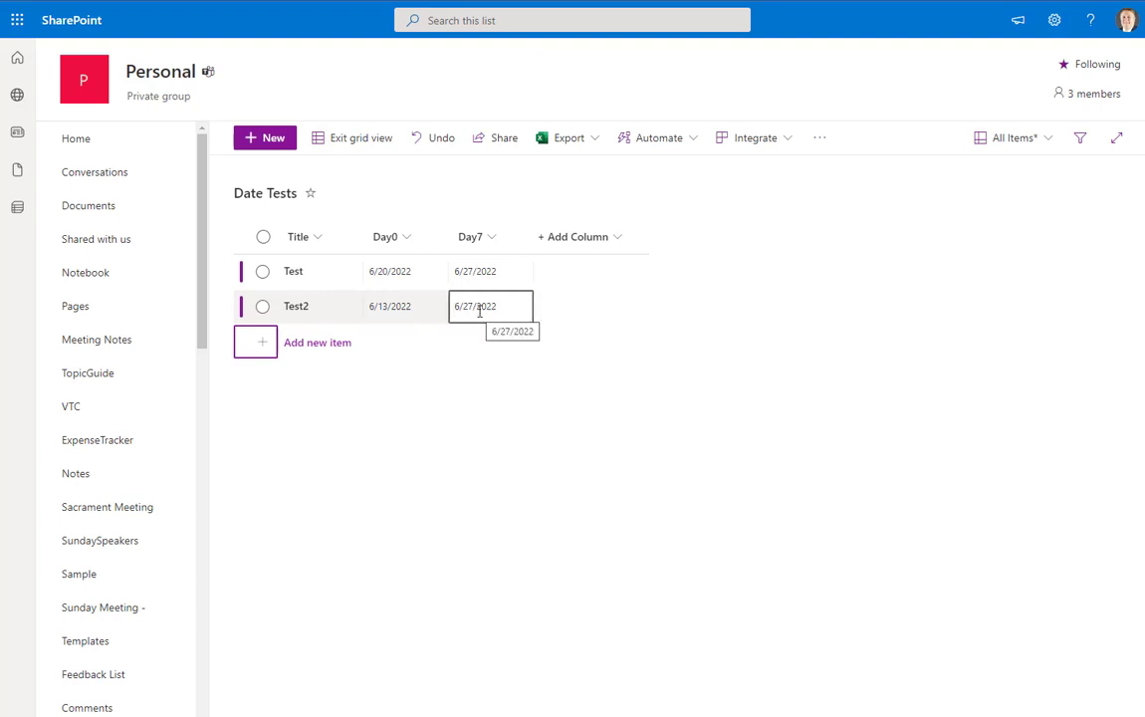
pyautogui.click(483, 279)
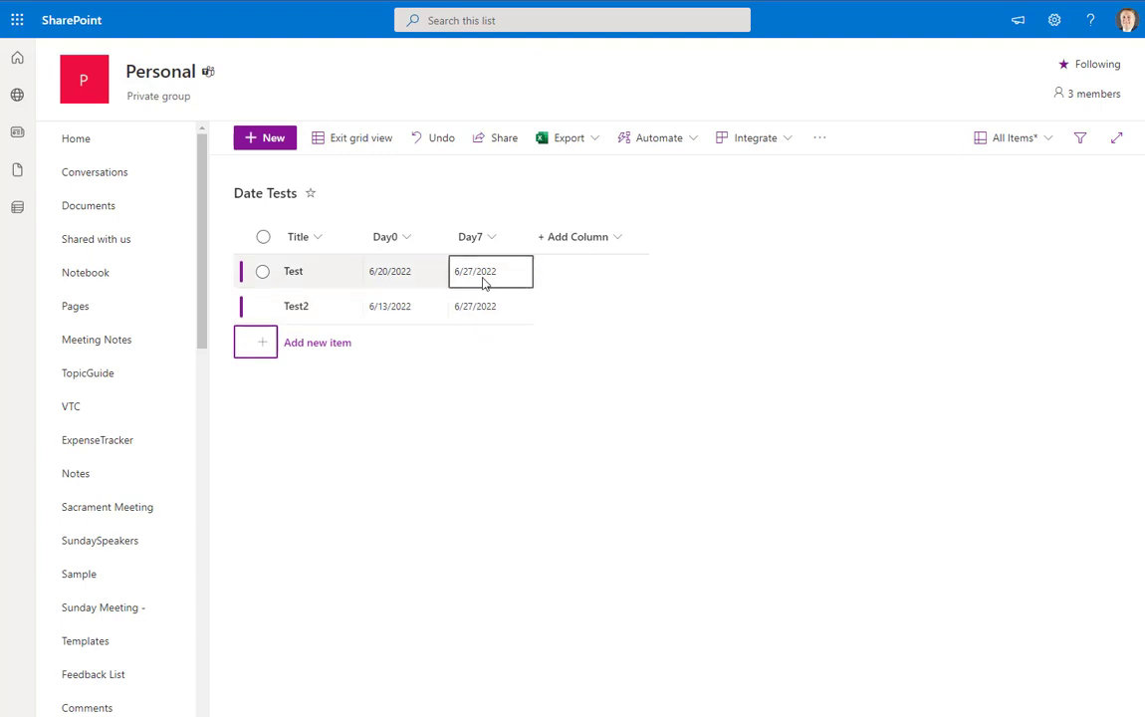
pyautogui.click(394, 301)
pyautogui.click(476, 317)
pyautogui.click(420, 261)
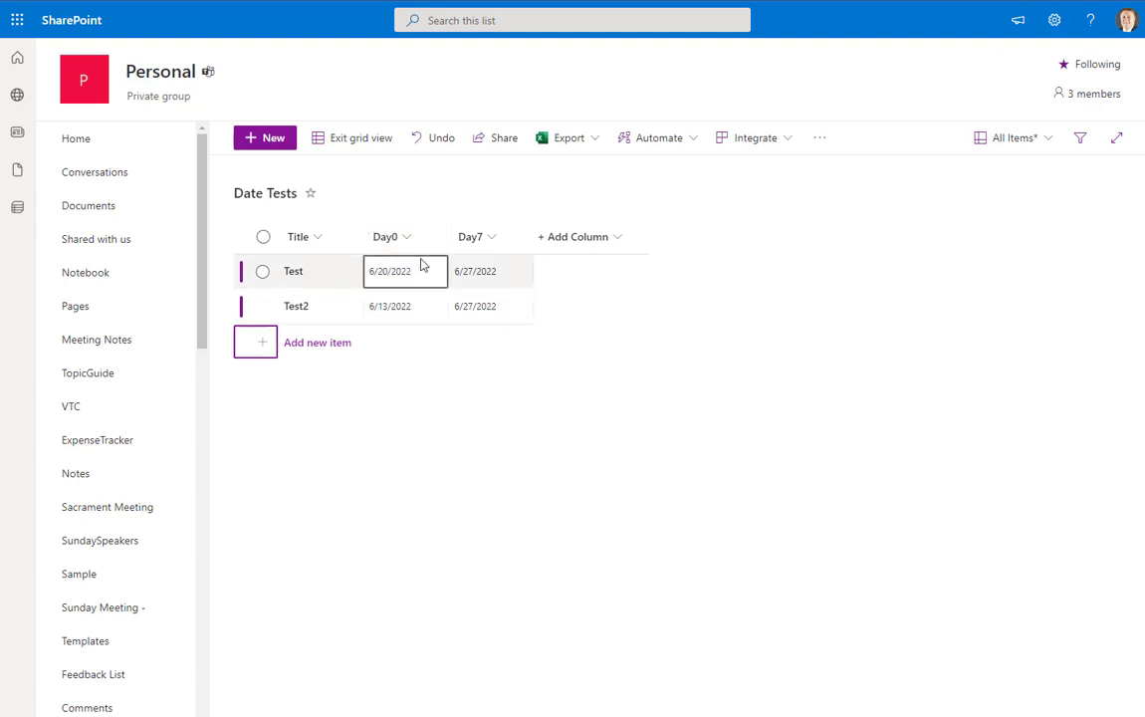
pyautogui.click(396, 304)
pyautogui.click(399, 284)
pyautogui.click(435, 318)
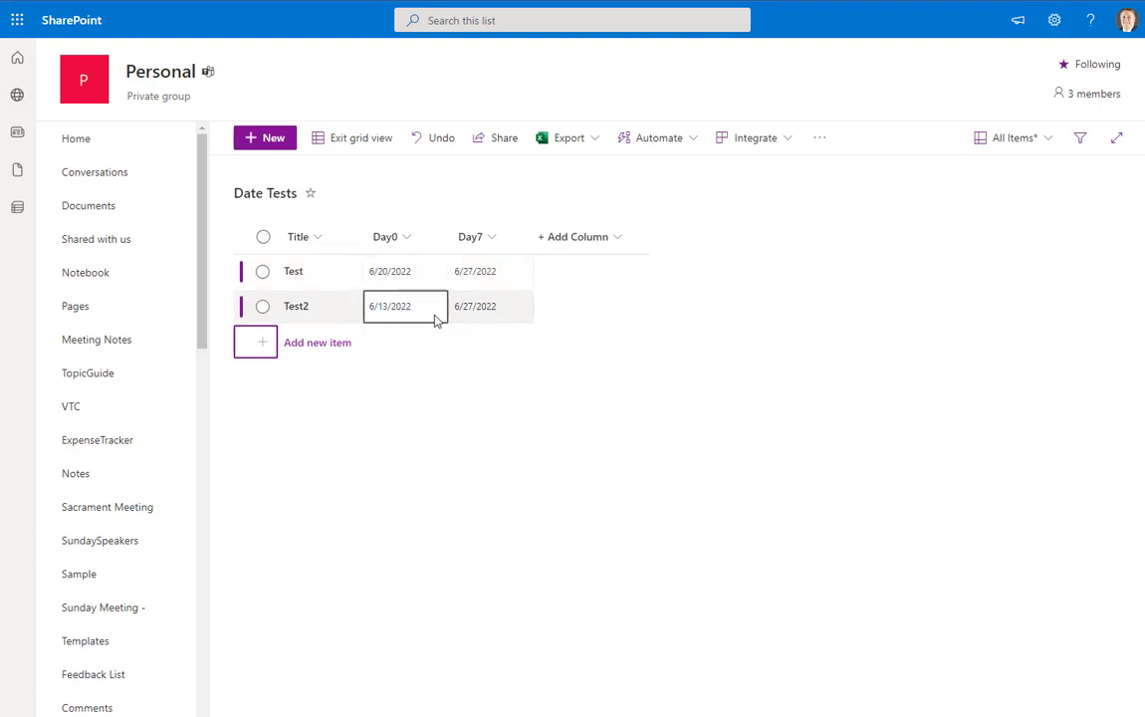
pyautogui.click(470, 319)
pyautogui.click(409, 321)
pyautogui.click(467, 311)
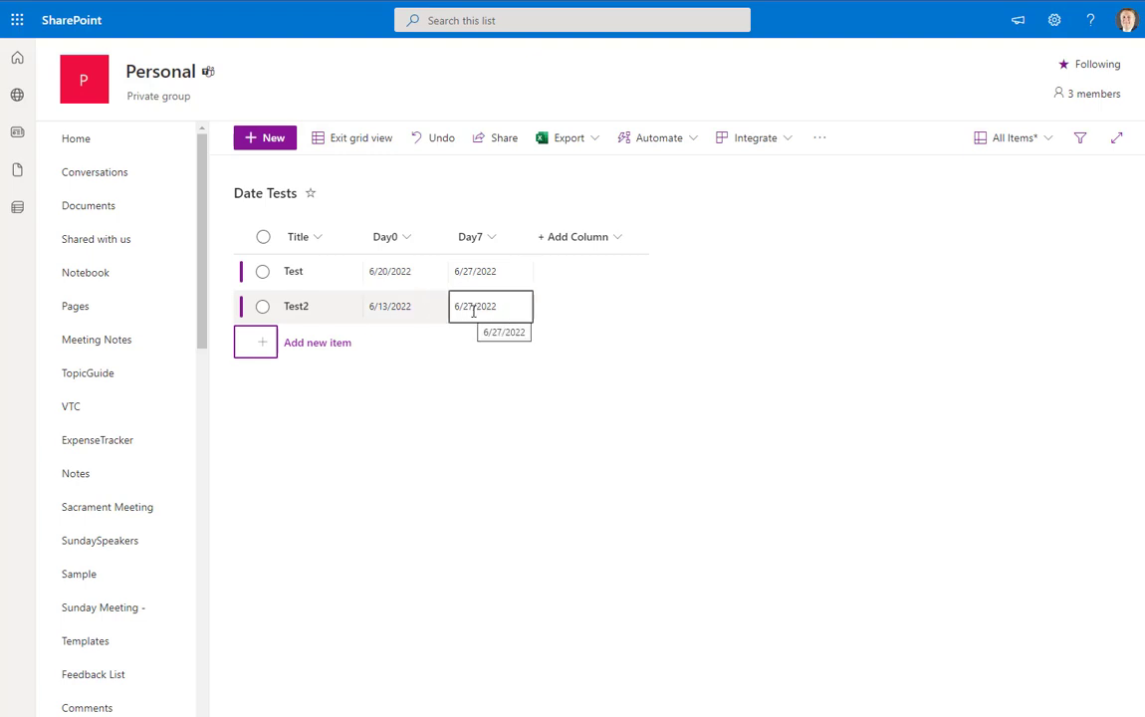
pyautogui.click(448, 418)
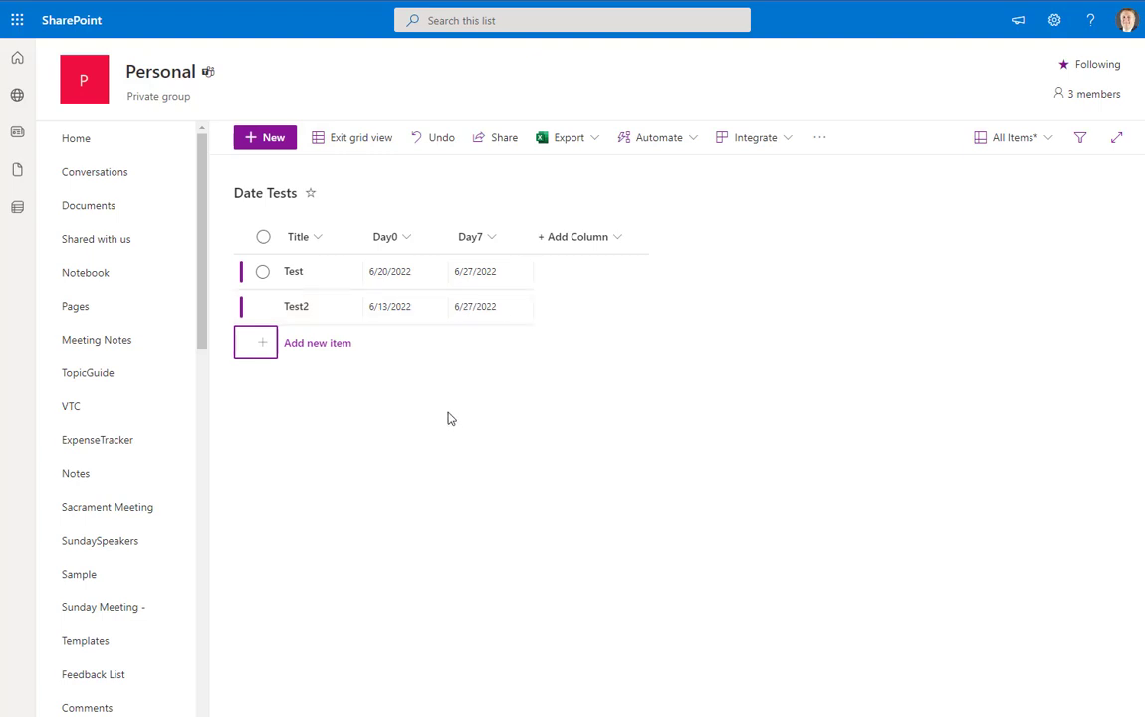
# Step: Select the Test2 row and exit grid view back to the normal list
pyautogui.click(403, 340)
pyautogui.click(315, 317)
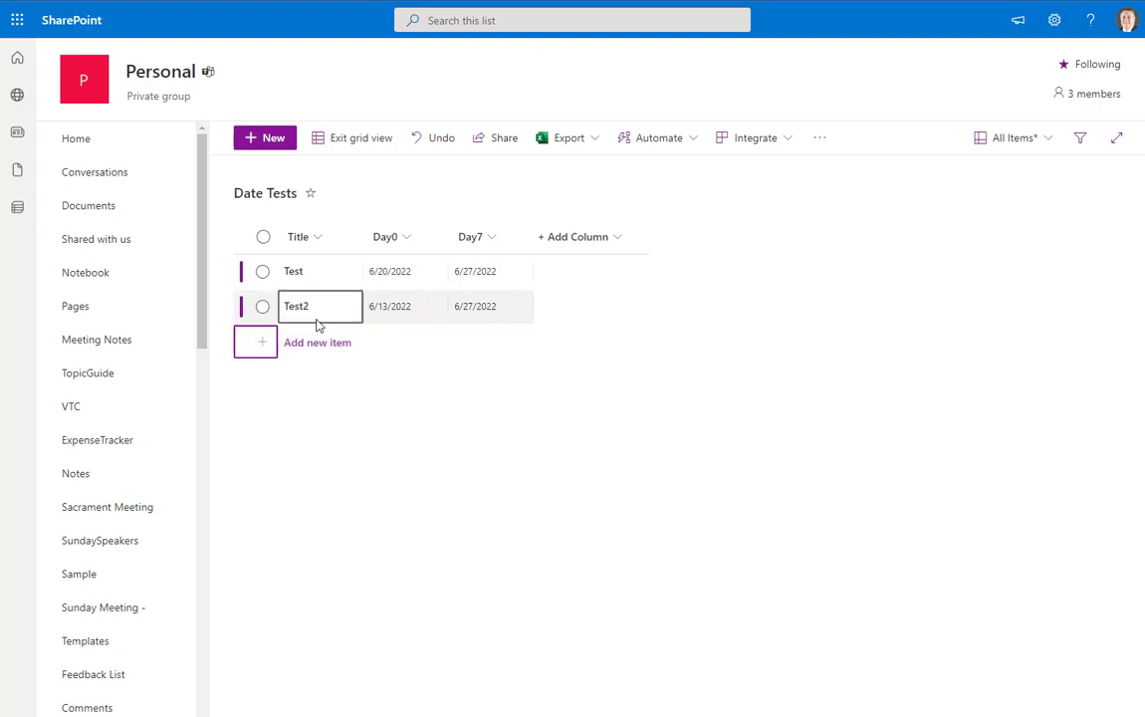
pyautogui.click(264, 311)
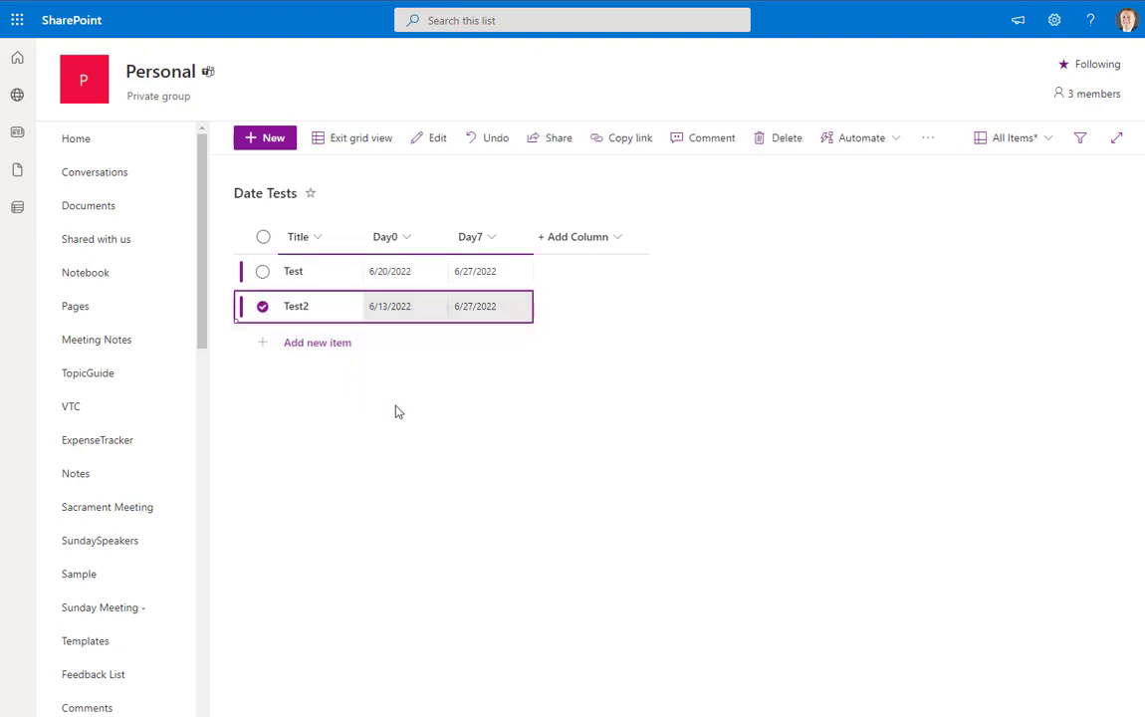
pyautogui.click(359, 140)
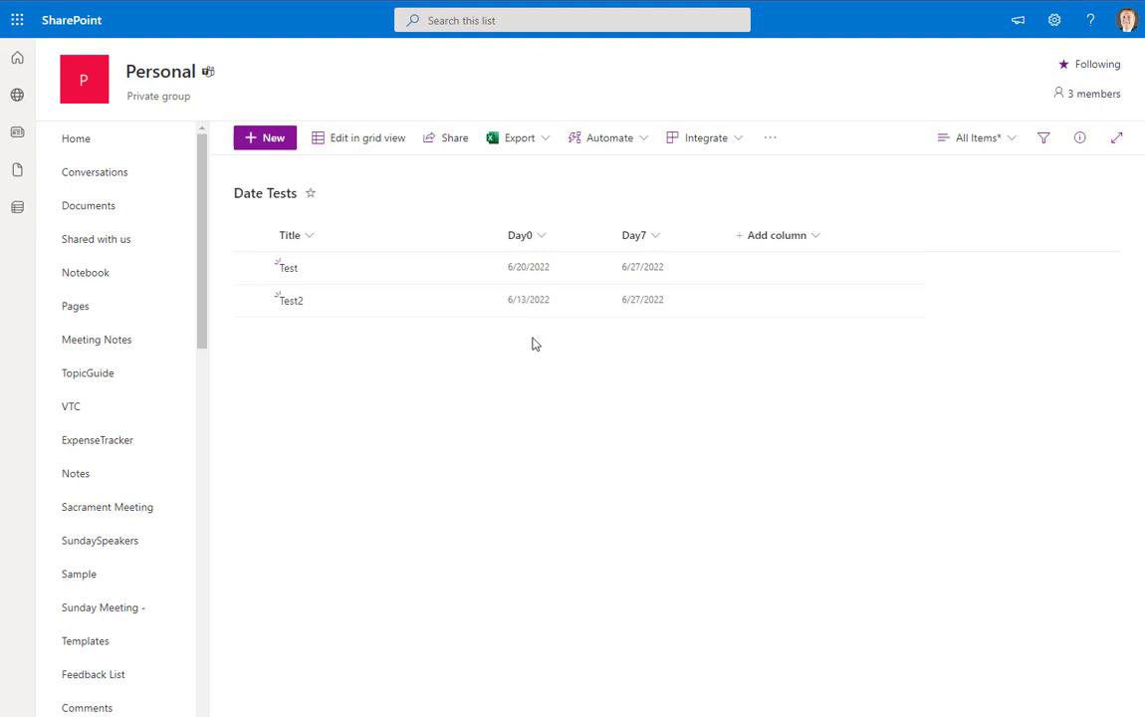
# Step: On the full Create Column page, choose the Calculated type for a column named CALCDay7
pyautogui.click(767, 242)
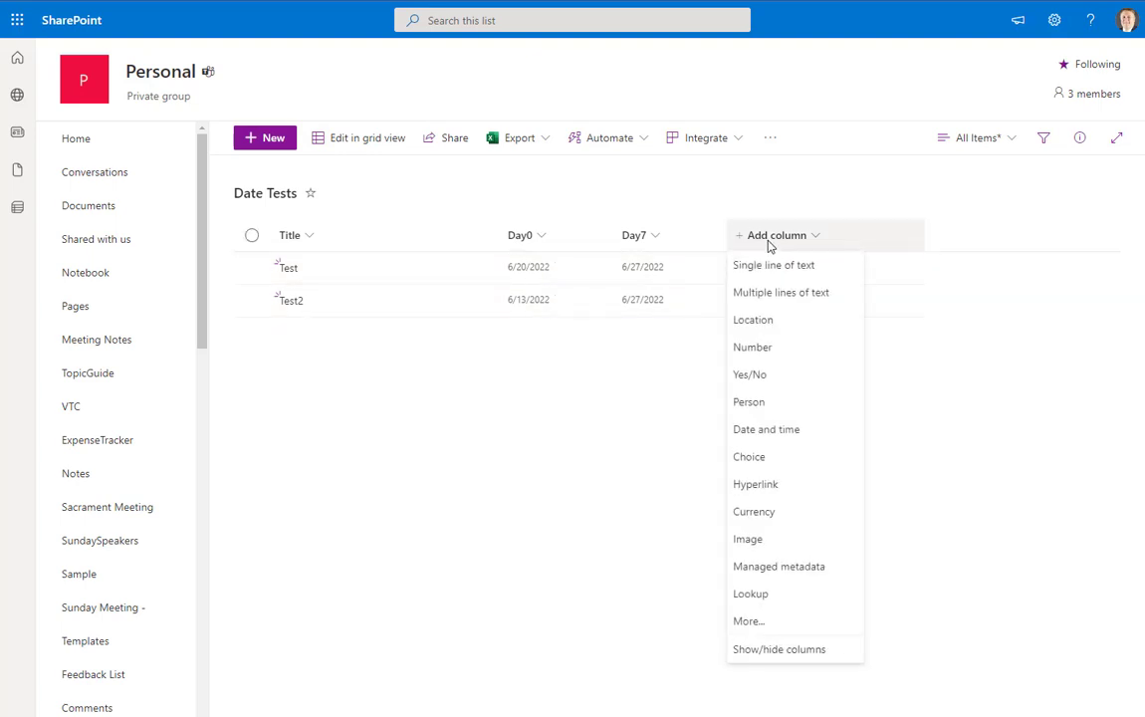
pyautogui.click(765, 623)
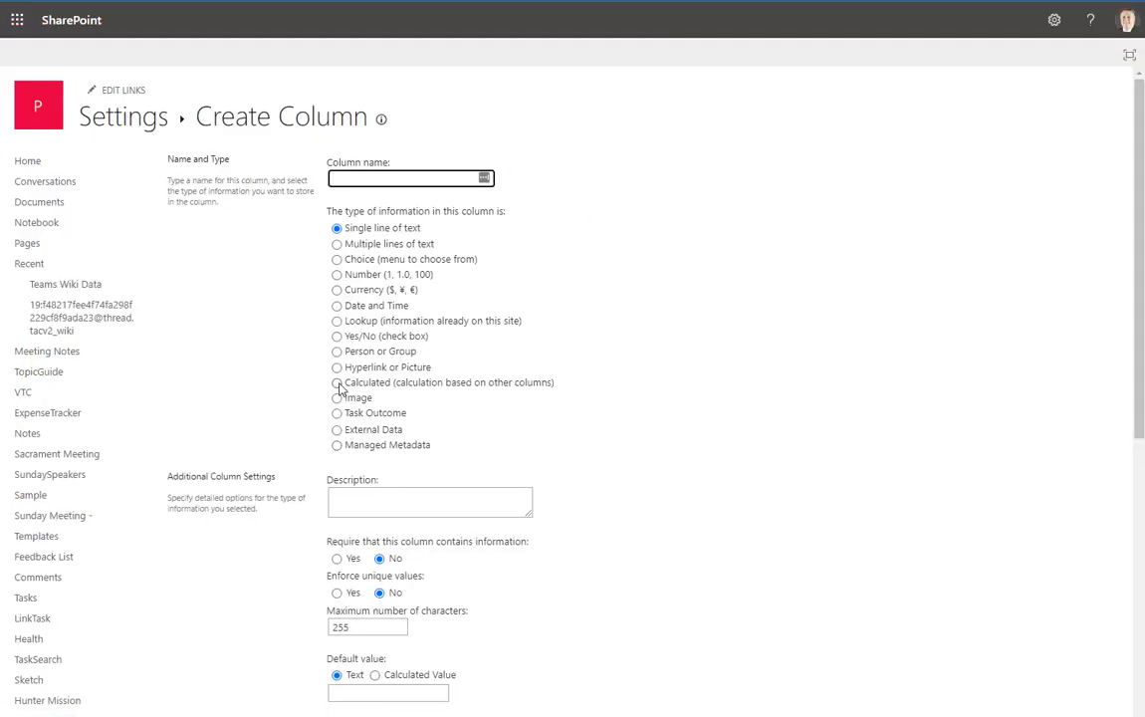
pyautogui.click(337, 383)
pyautogui.click(348, 178)
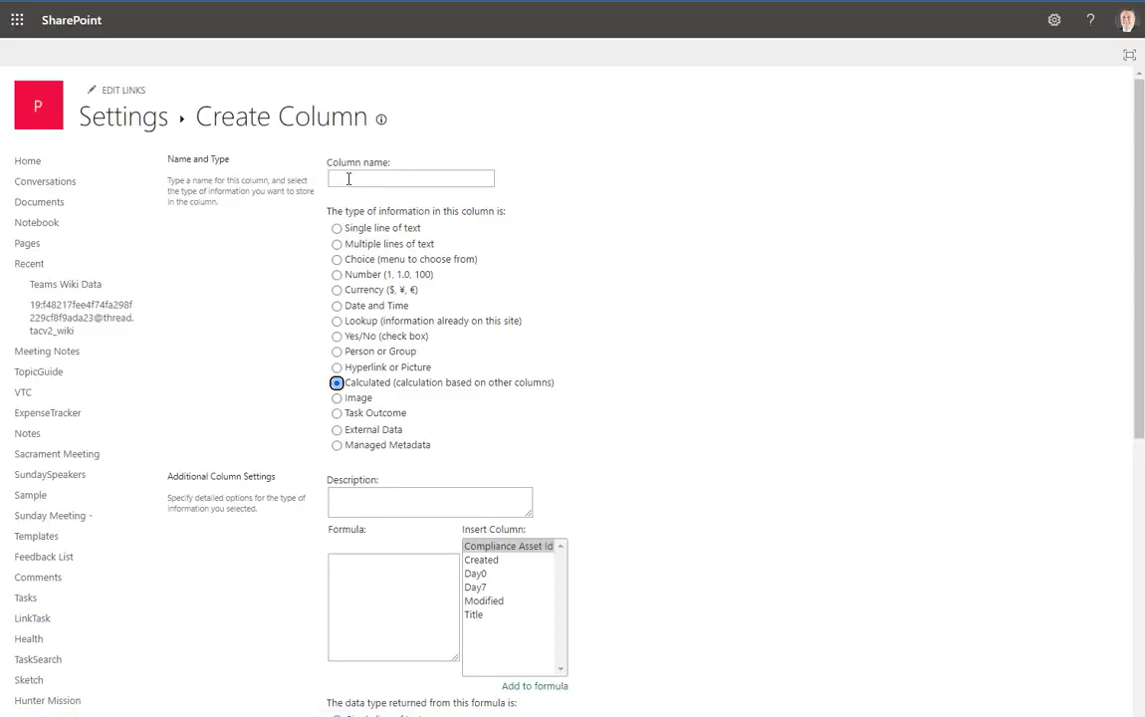
pyautogui.click(354, 178)
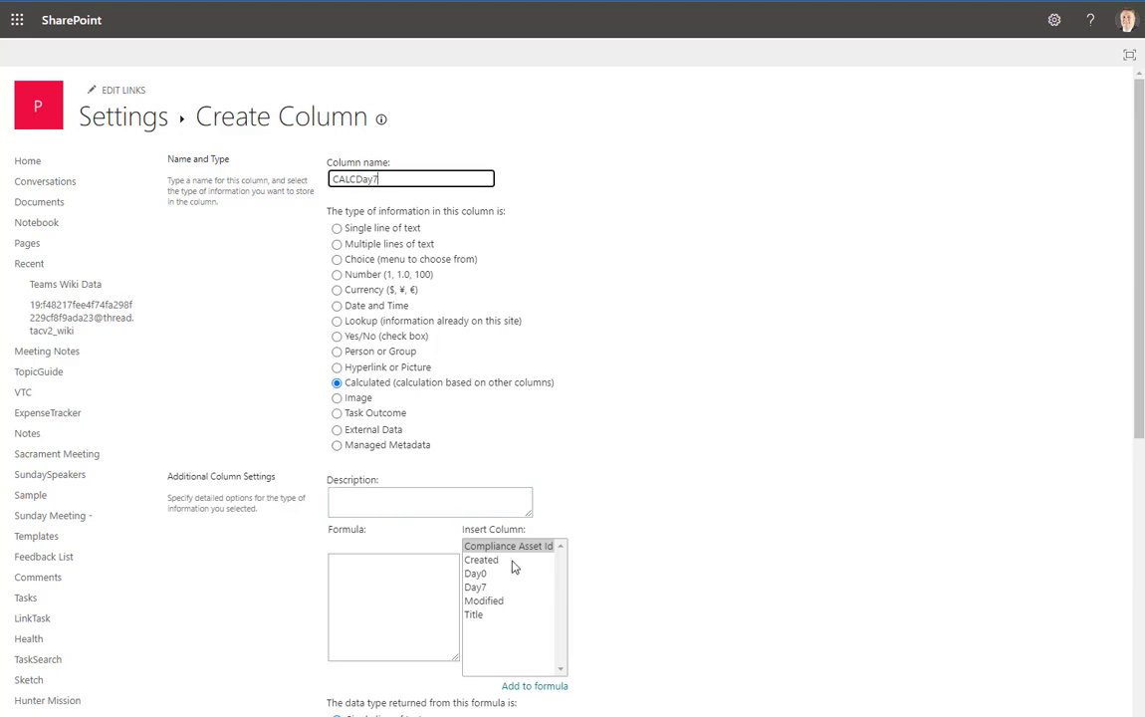
pyautogui.click(389, 567)
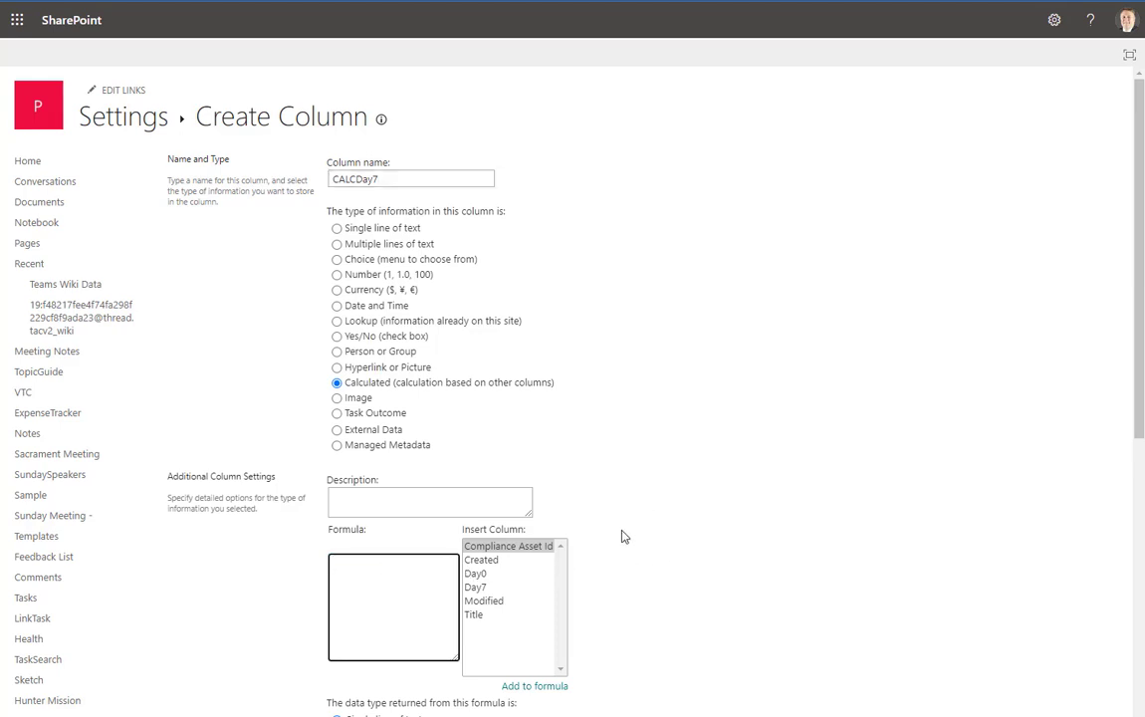
pyautogui.scroll(-1, 639, 439)
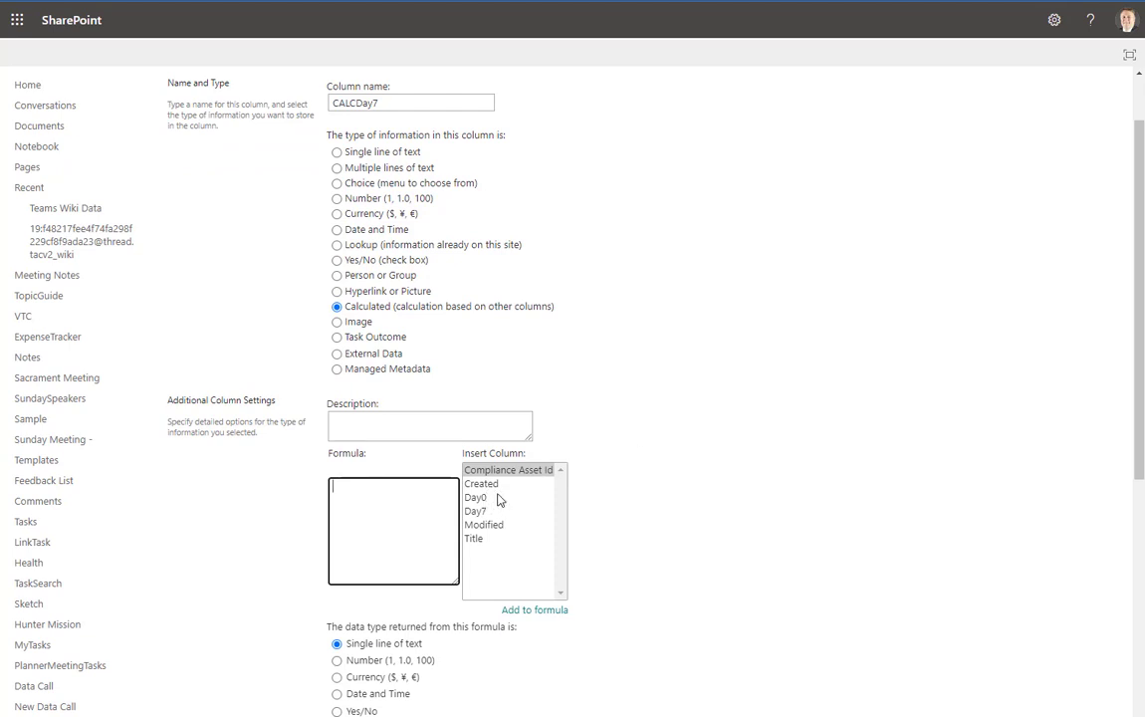
# Step: Rename the calculated column to CALCDay0toDay7
pyautogui.click(357, 102)
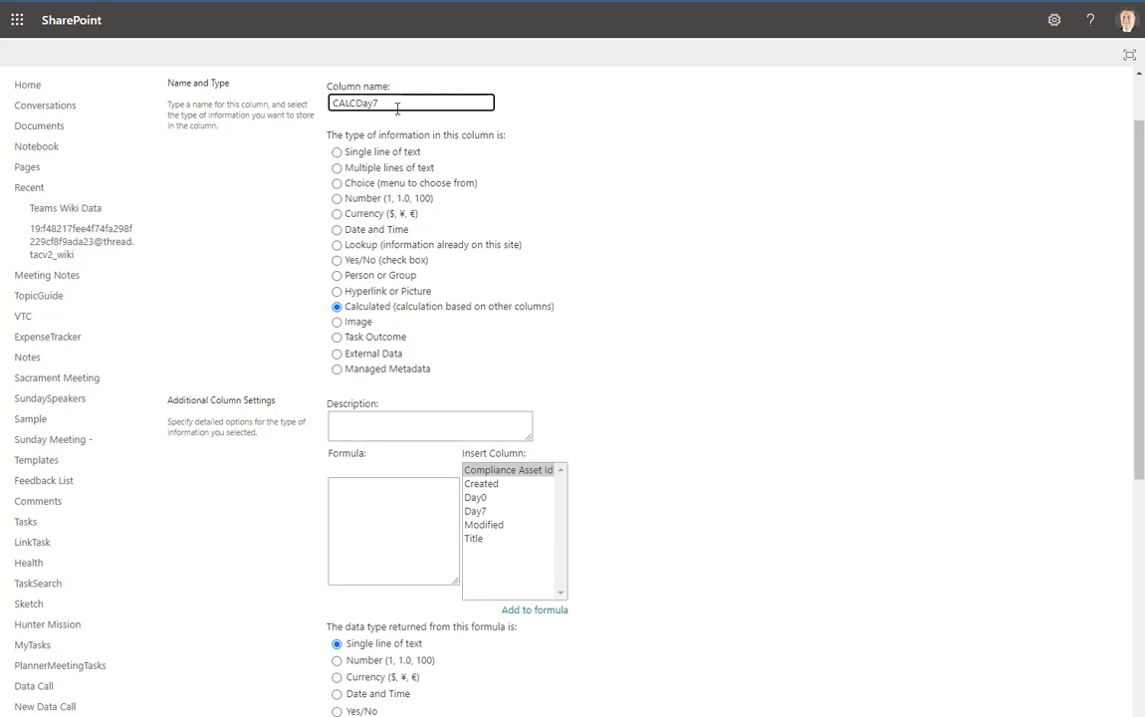
pyautogui.write('Created')
pyautogui.moveTo(387, 102); pyautogui.dragTo(358, 103)
pyautogui.write('Day0toDay')
# Step: Build the formula [Day0]+7 and set the return type to Date and Time
pyautogui.doubleClick(481, 499)
pyautogui.click(392, 485)
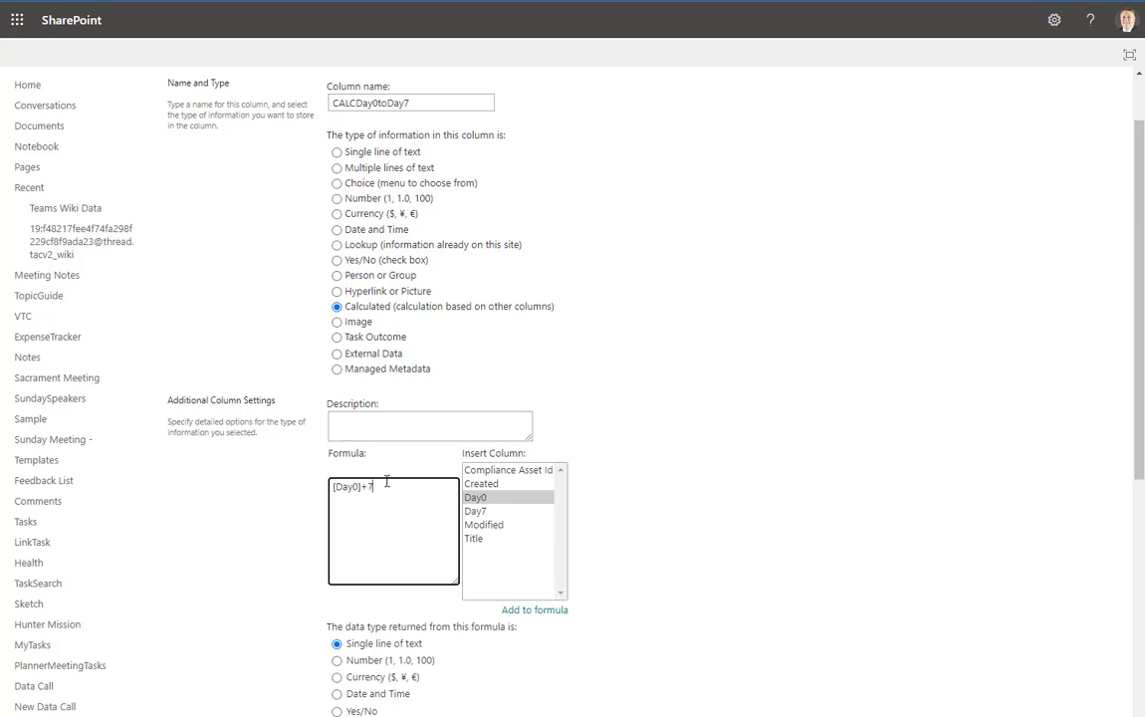
pyautogui.scroll(-3, 386, 481)
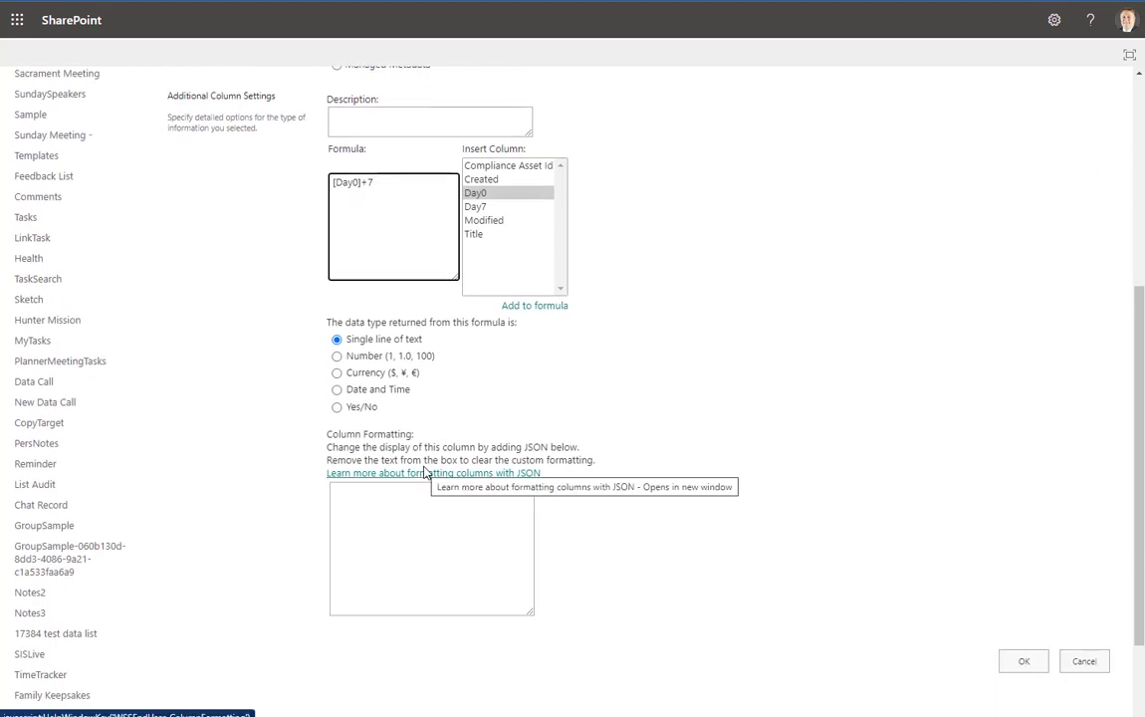
pyautogui.click(337, 389)
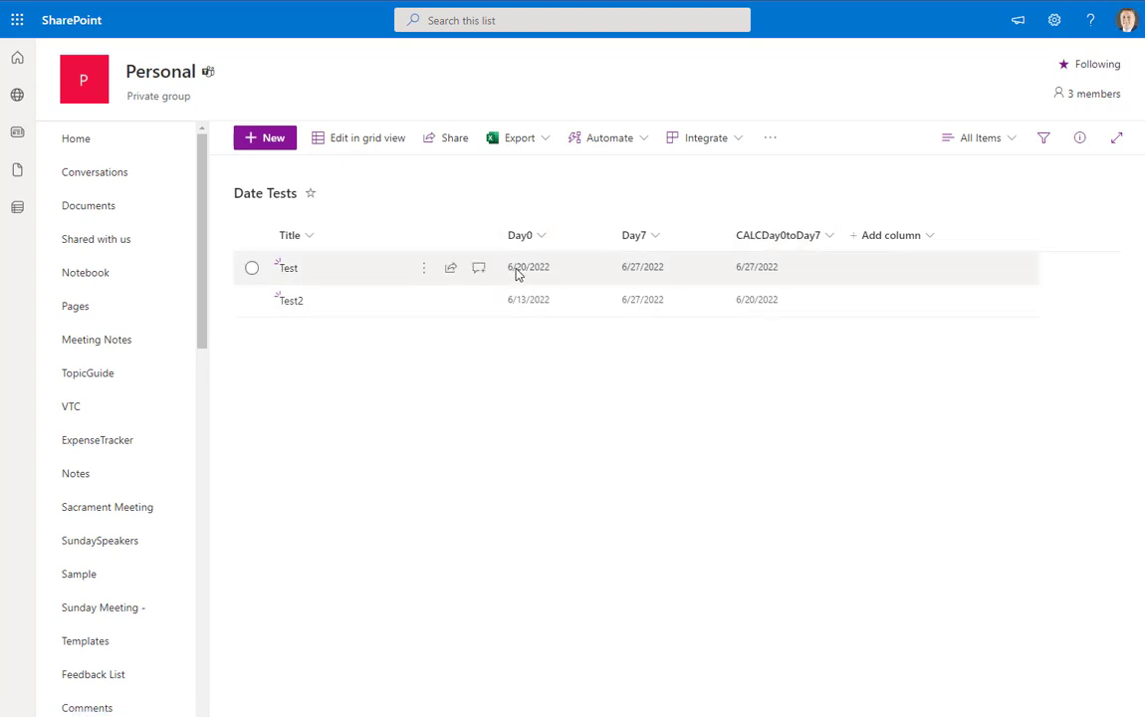
# Step: Narrow the Title column and, in grid view, change Test2's Day0 date to June 10, 2022
pyautogui.moveTo(497, 235); pyautogui.dragTo(414, 243)
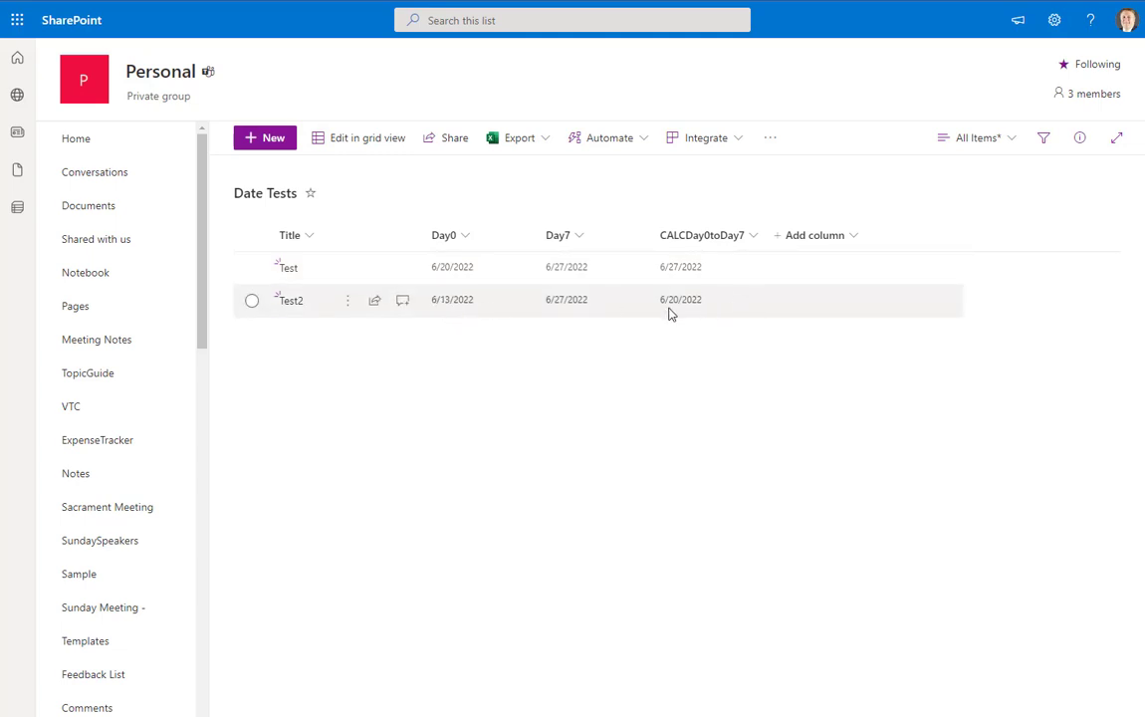
pyautogui.click(453, 304)
pyautogui.click(408, 138)
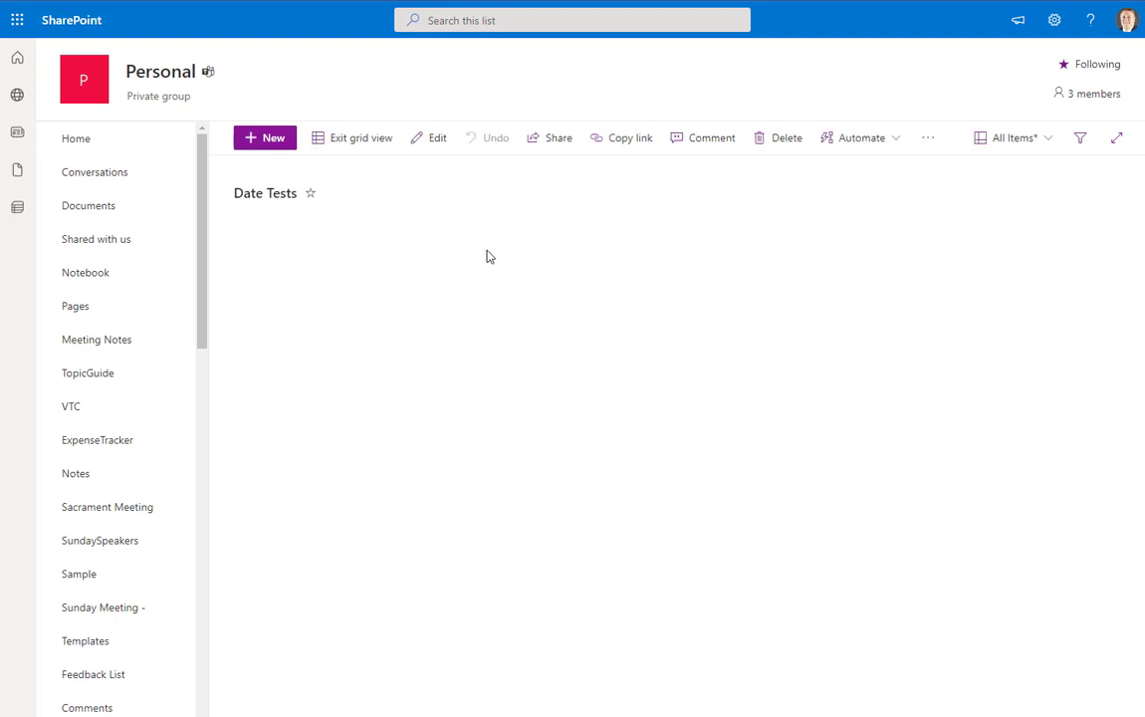
pyautogui.click(483, 306)
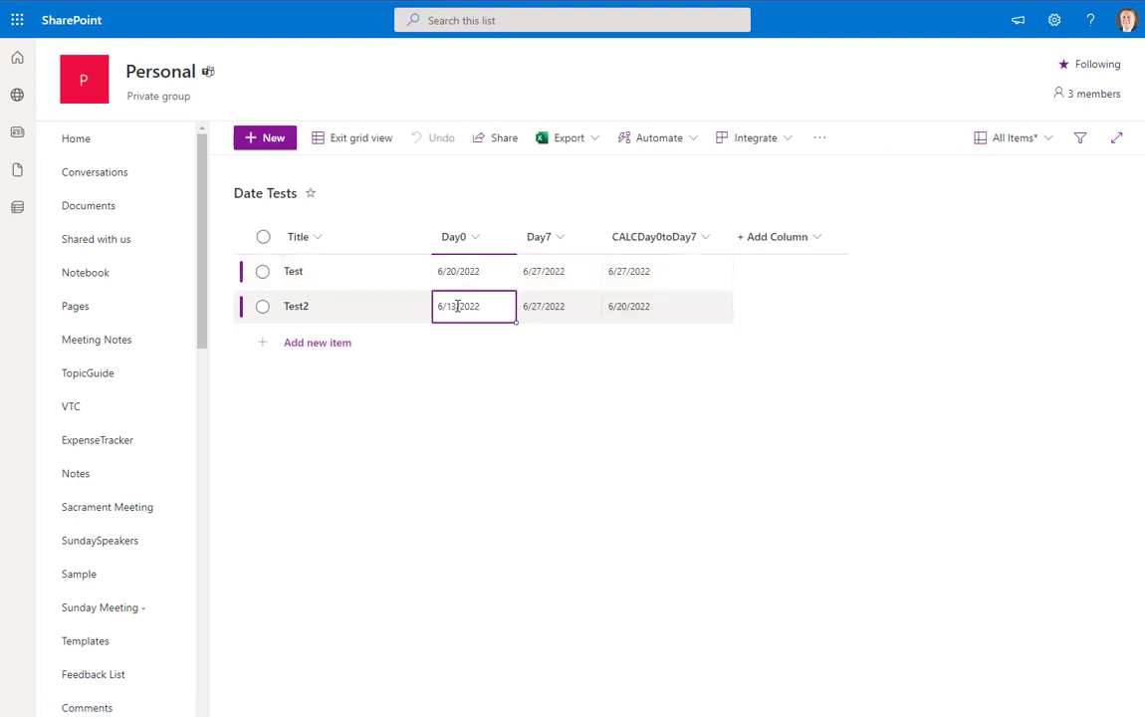
pyautogui.click(457, 306)
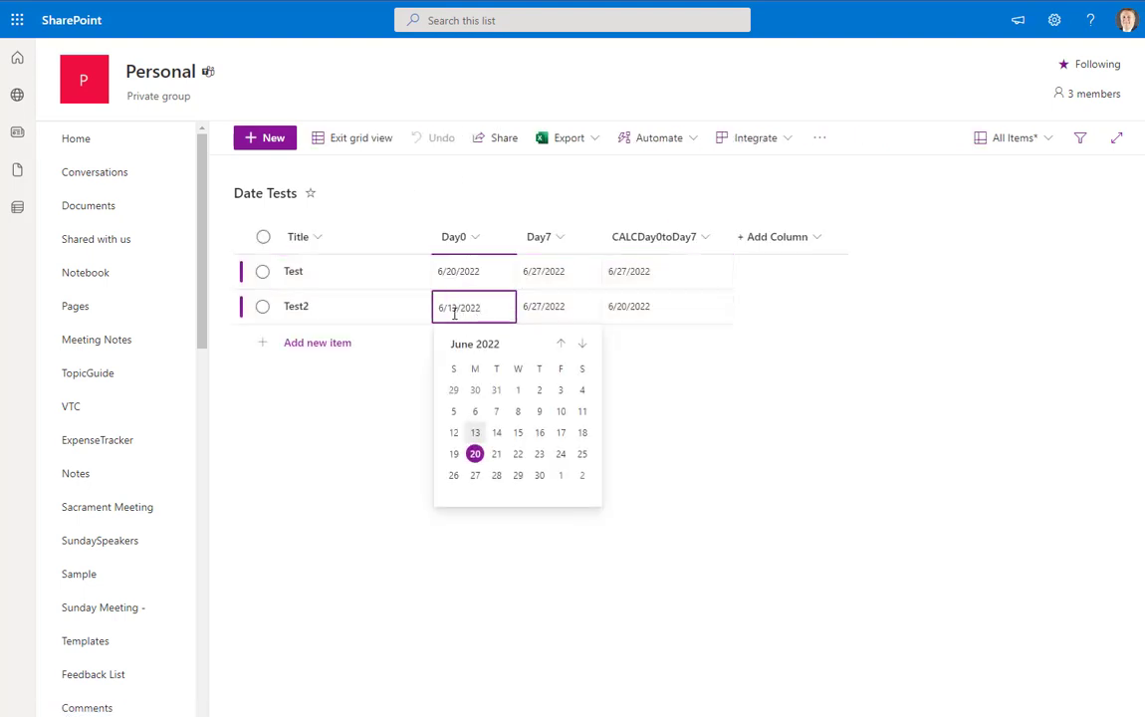
pyautogui.click(560, 411)
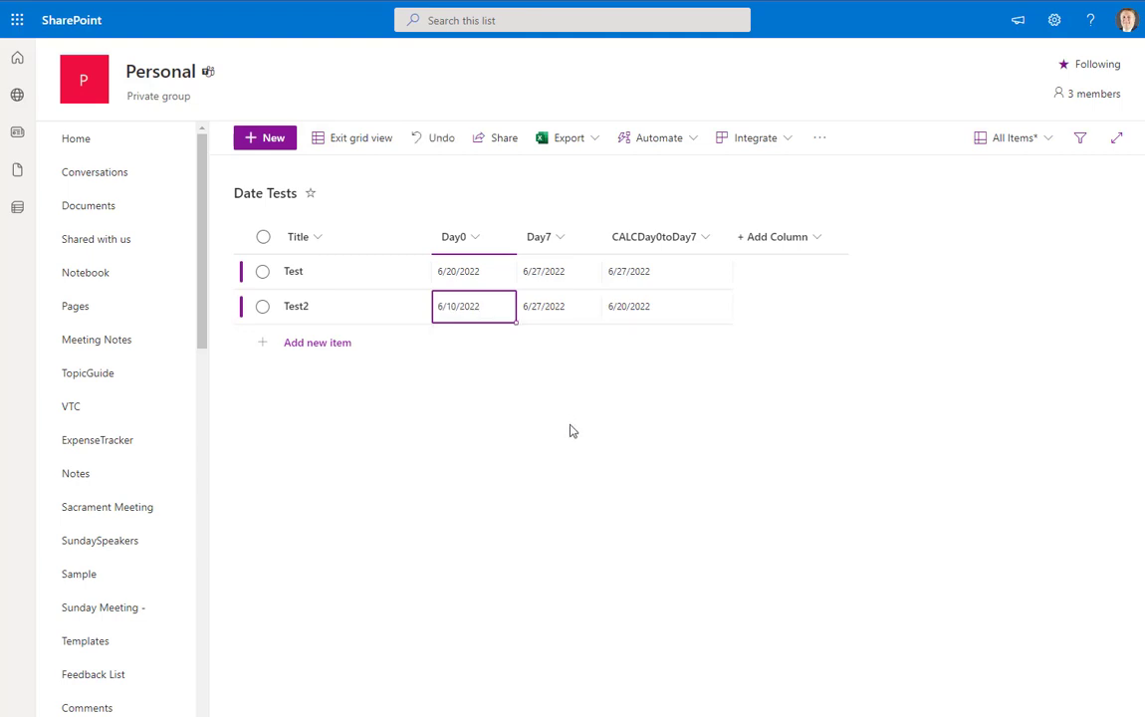
pyautogui.press('Tab')
pyautogui.press('Tab')
pyautogui.press('Tab')
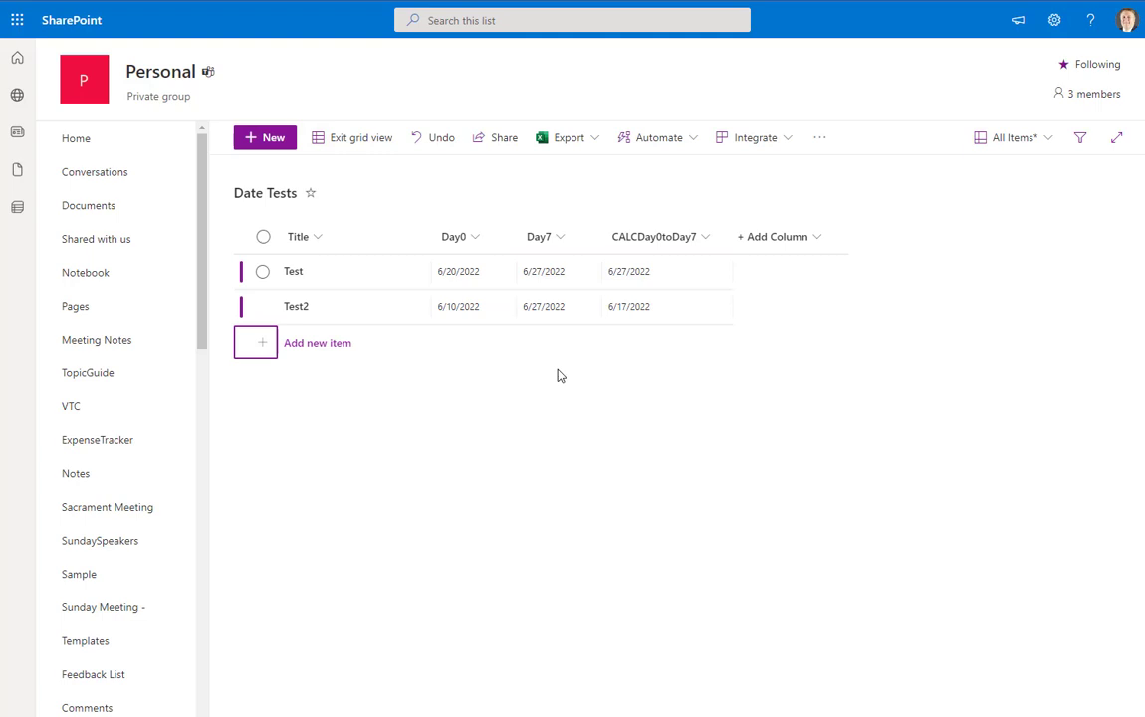
# Step: Check that Test2's CALCDay0toDay7 now shows 6/17/2022, then exit grid view
pyautogui.click(630, 310)
pyautogui.press('Down')
pyautogui.press('Up')
pyautogui.click(464, 304)
pyautogui.click(475, 267)
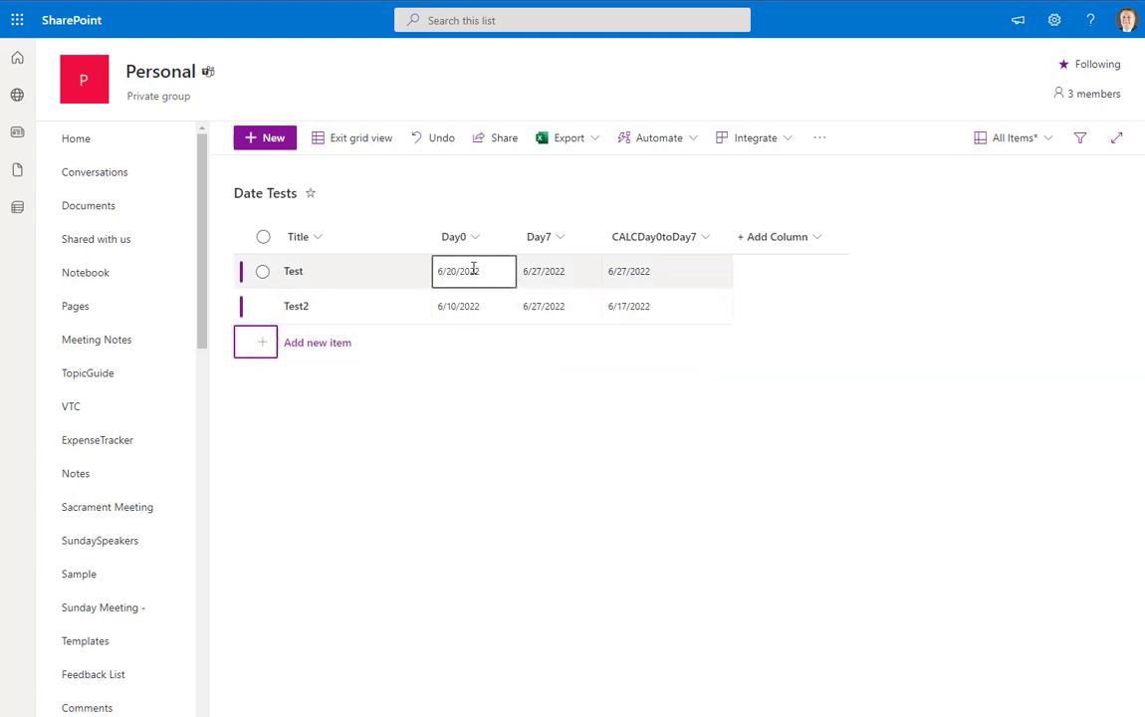
pyautogui.click(481, 337)
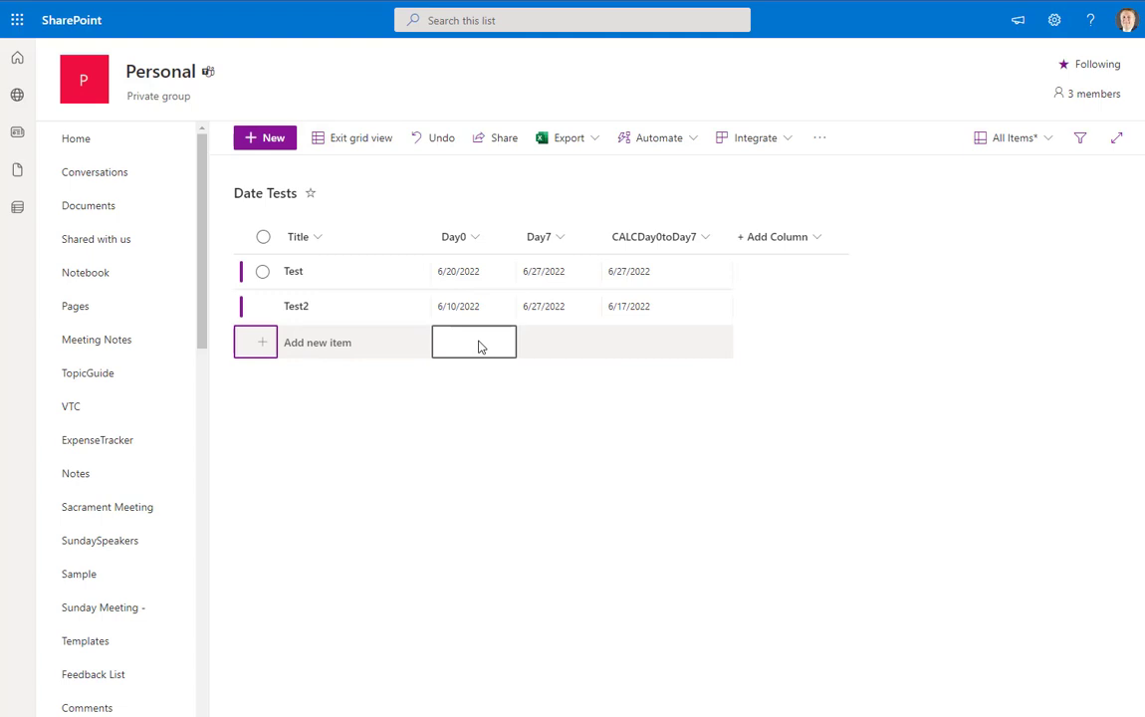
pyautogui.click(353, 140)
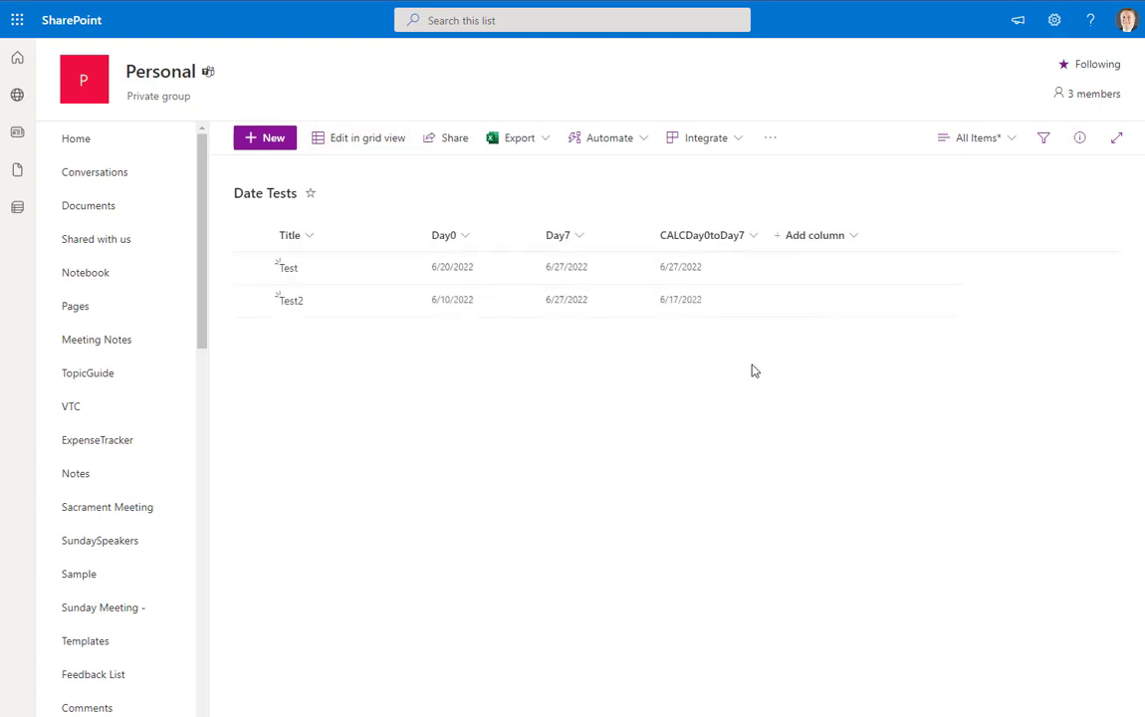
# Step: Start a new column named CALCNEWtoDay7 with the Calculated type
pyautogui.click(821, 240)
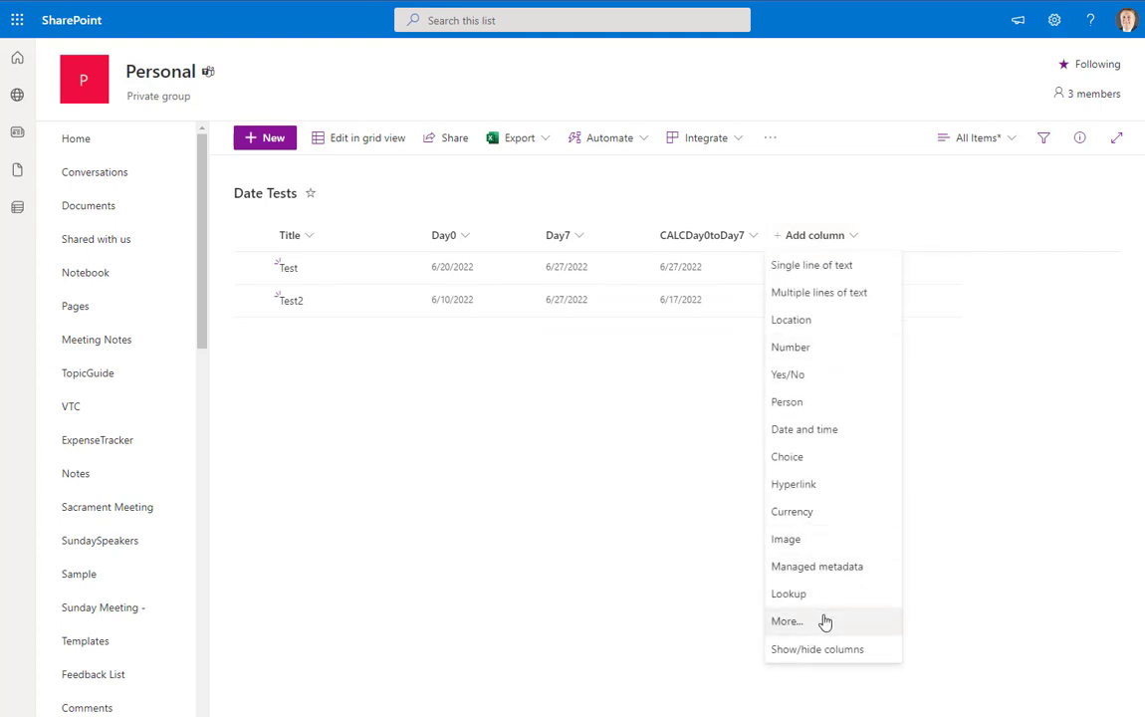
pyautogui.click(787, 621)
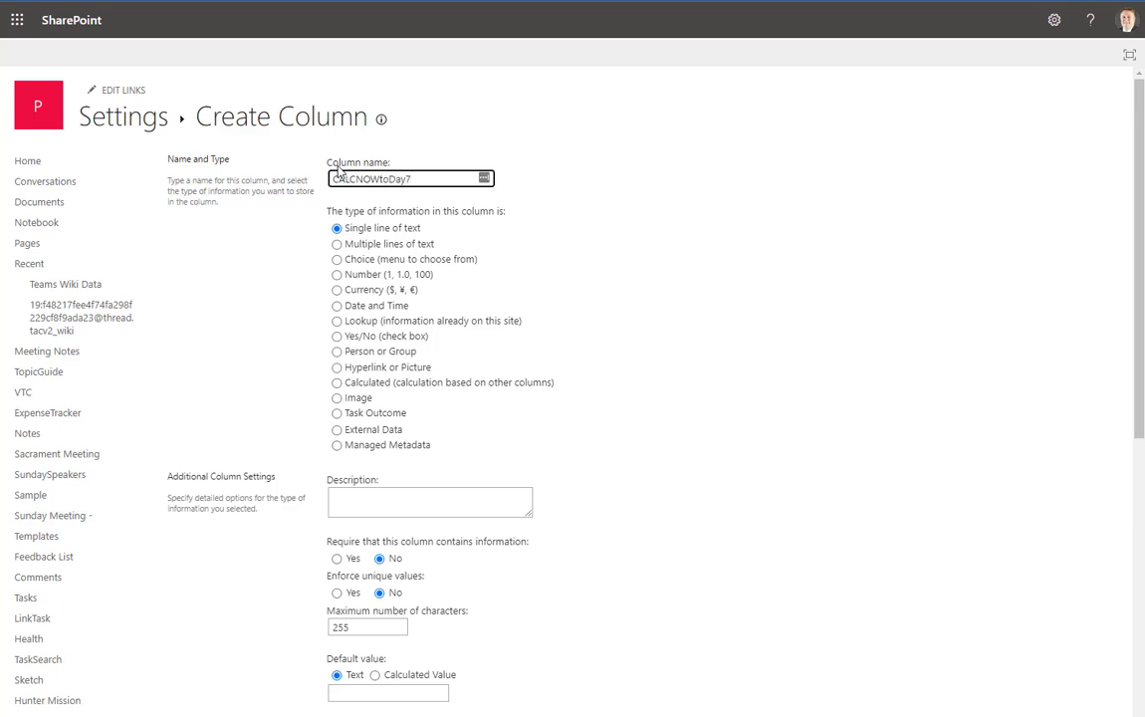
pyautogui.doubleClick(371, 178)
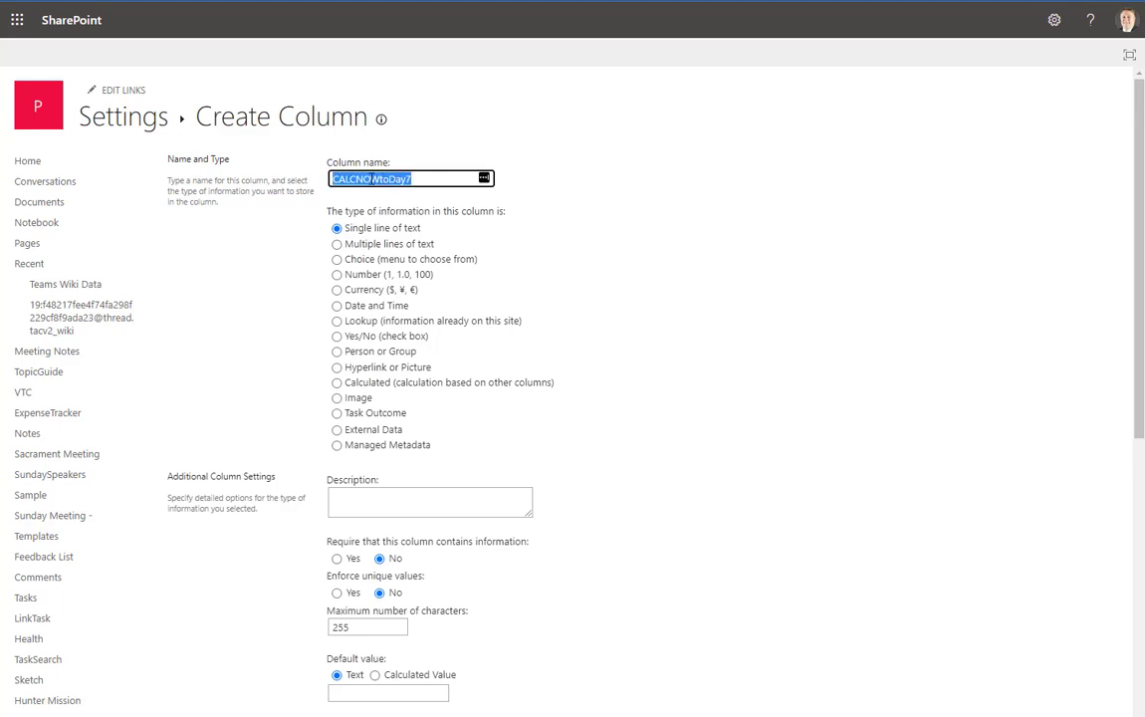
pyautogui.click(370, 178)
pyautogui.press('BackSpace')
pyautogui.write('E')
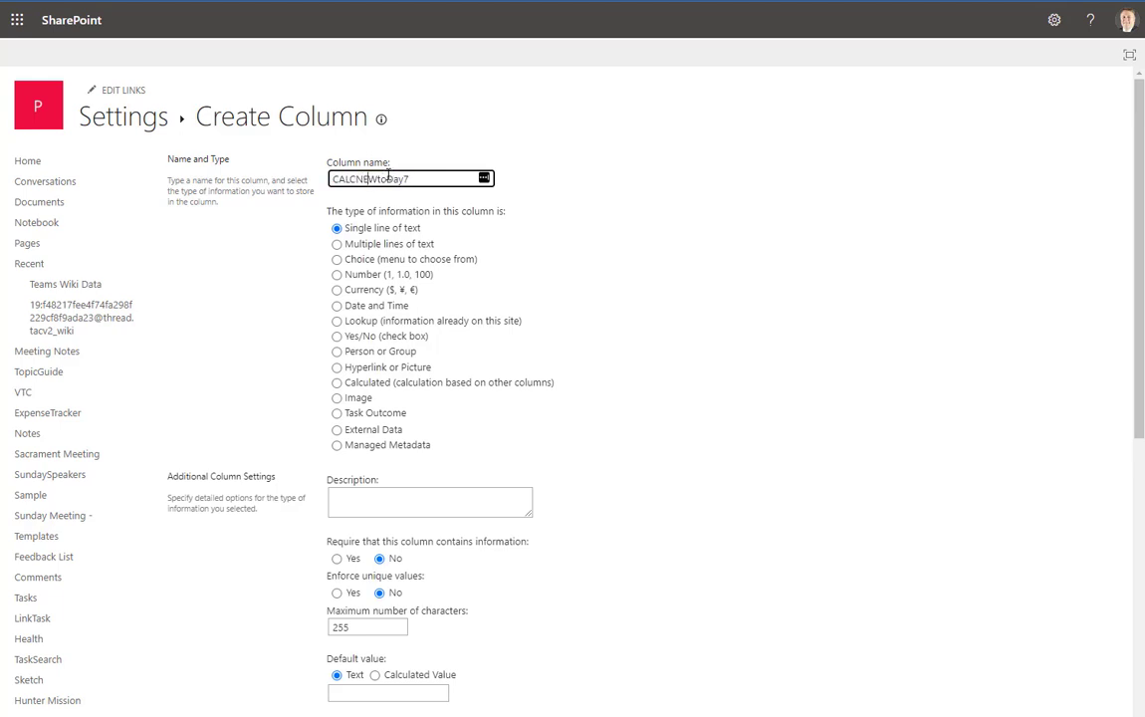
pyautogui.click(337, 382)
# Step: Enter the formula [Created]+7, return Date and Time, and create the column
pyautogui.scroll(-3, 610, 366)
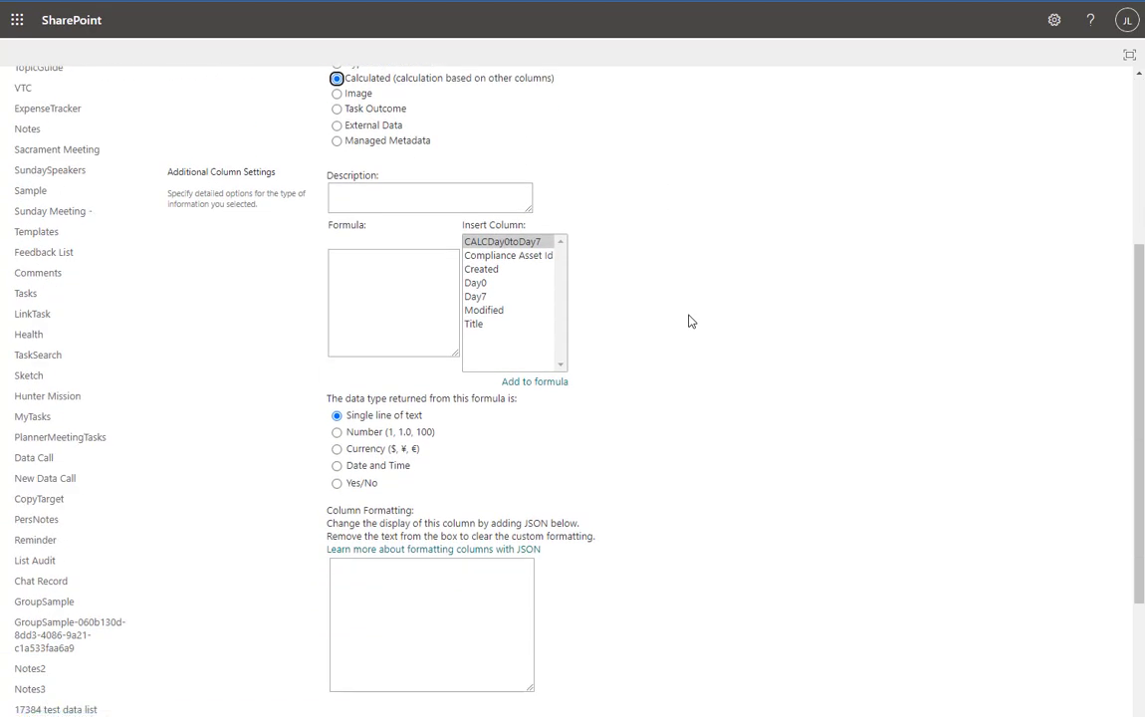
pyautogui.click(484, 269)
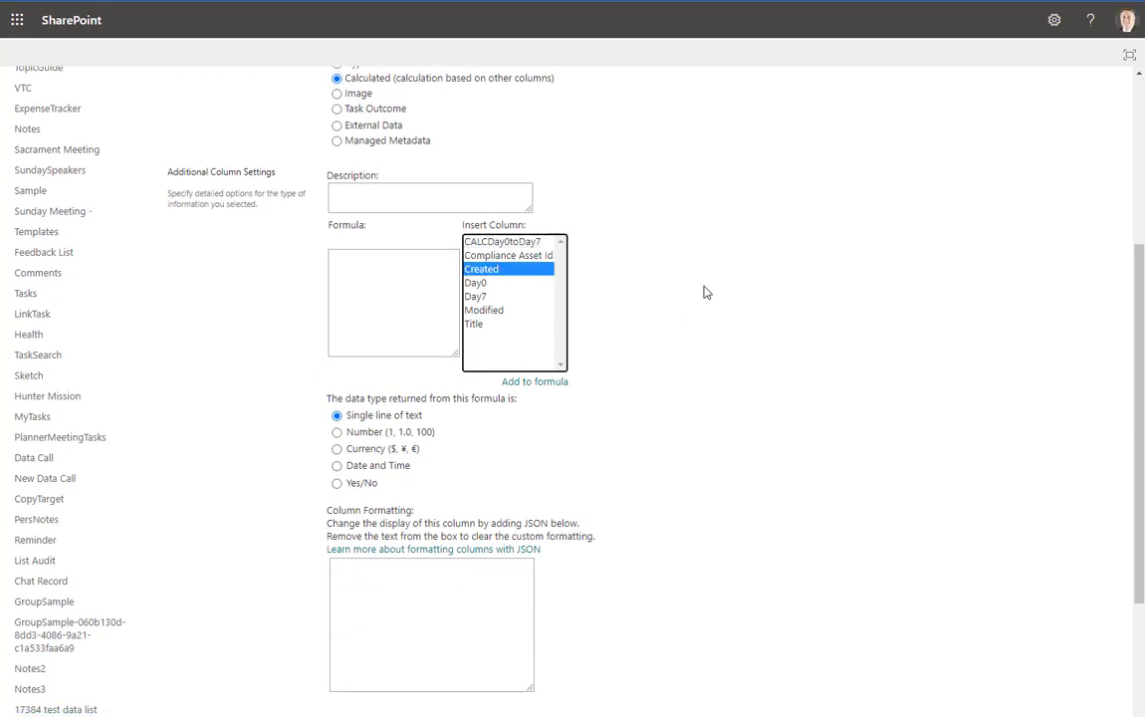
pyautogui.doubleClick(505, 276)
pyautogui.scroll(3, 784, 275)
pyautogui.scroll(-2, 784, 275)
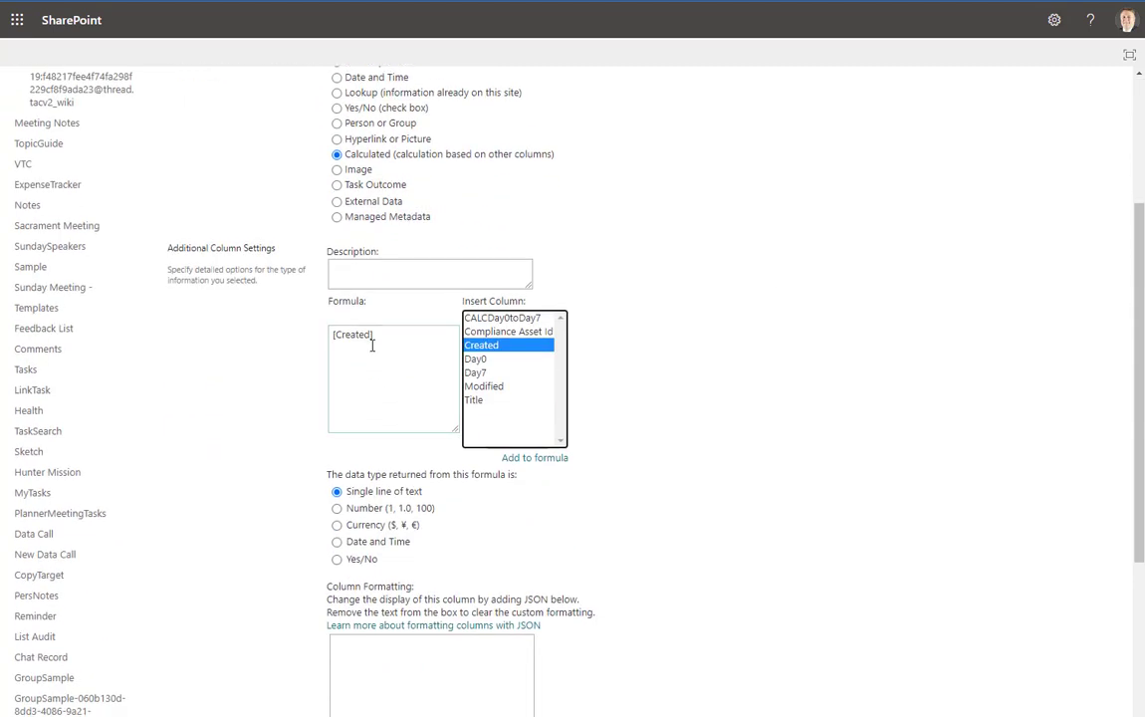
pyautogui.click(423, 335)
pyautogui.write('+')
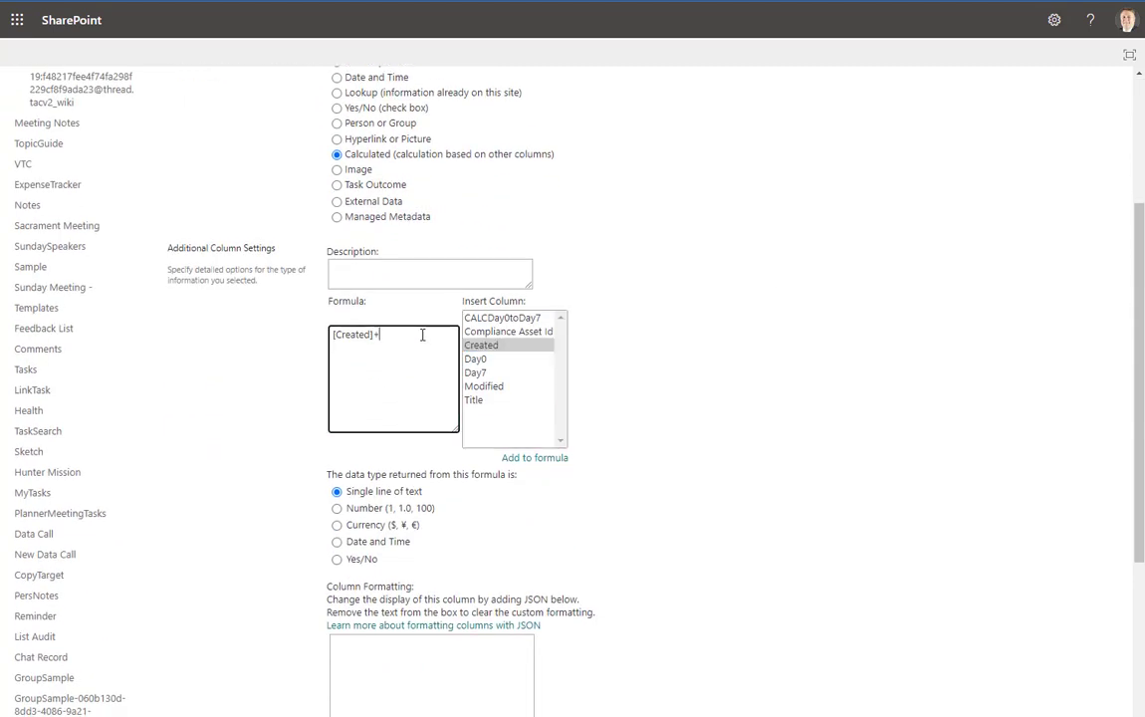
pyautogui.write('7')
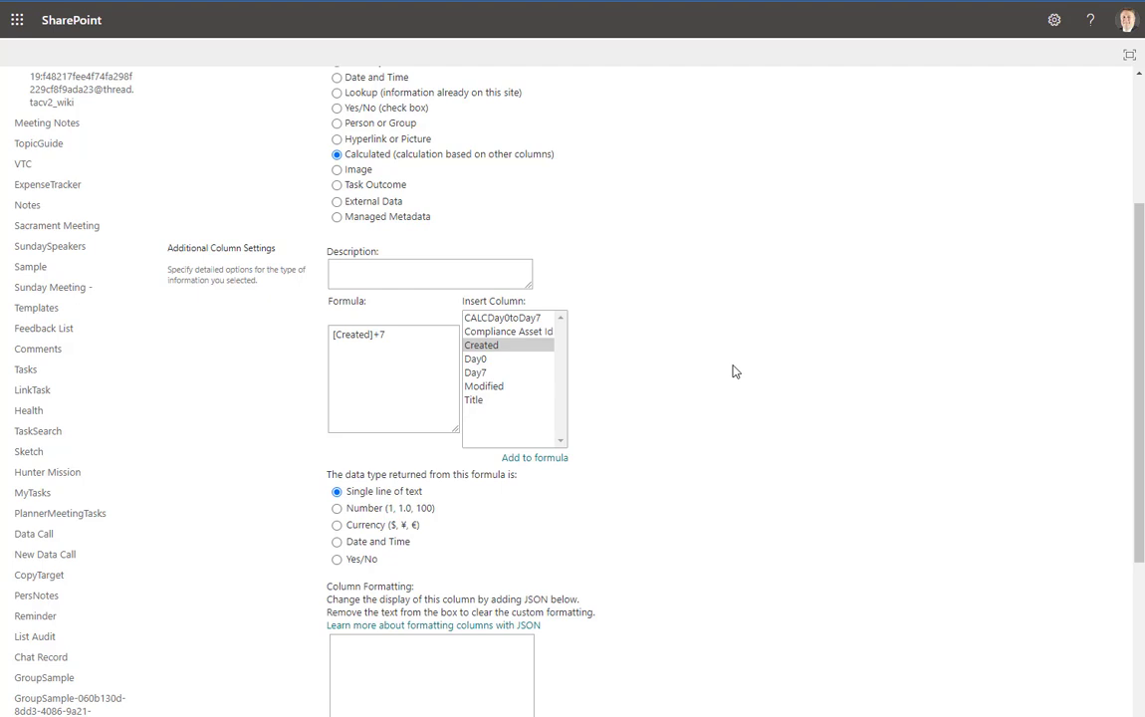
pyautogui.scroll(-3, 649, 383)
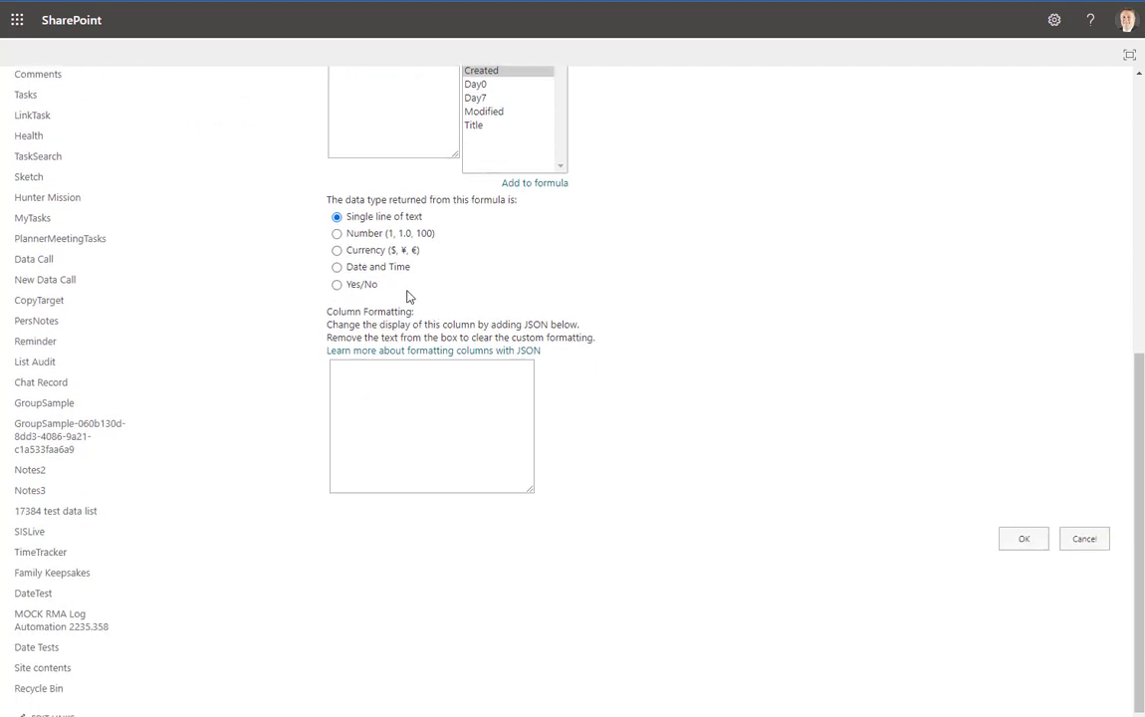
pyautogui.click(336, 266)
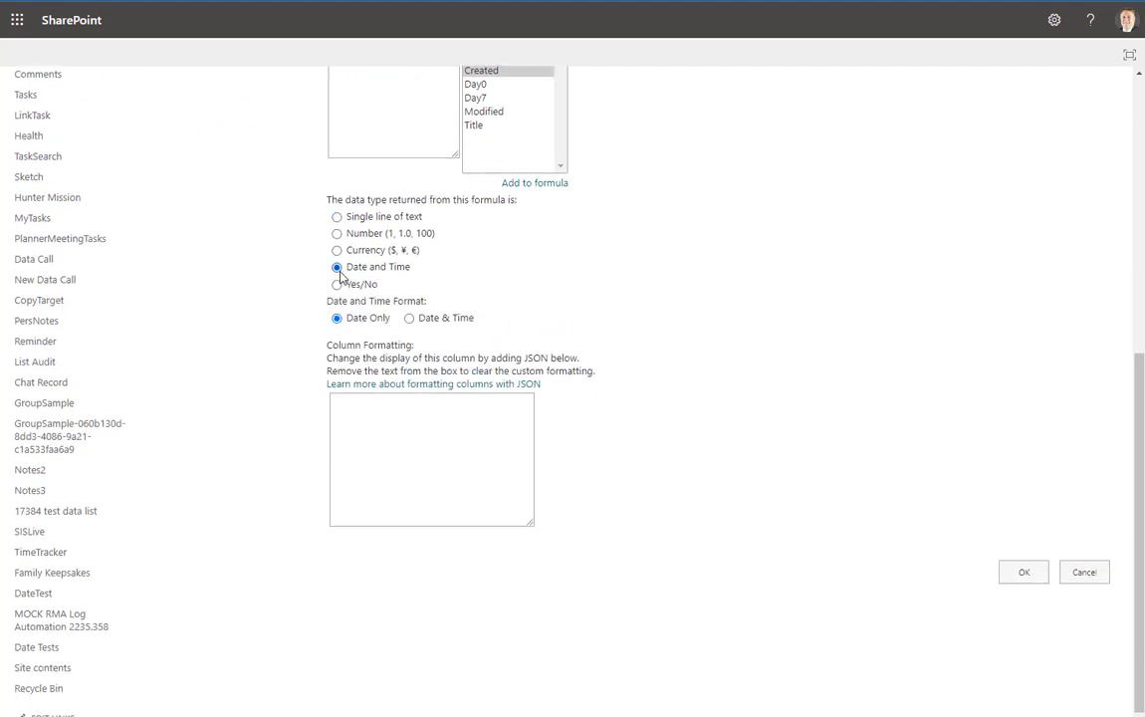
pyautogui.click(1024, 576)
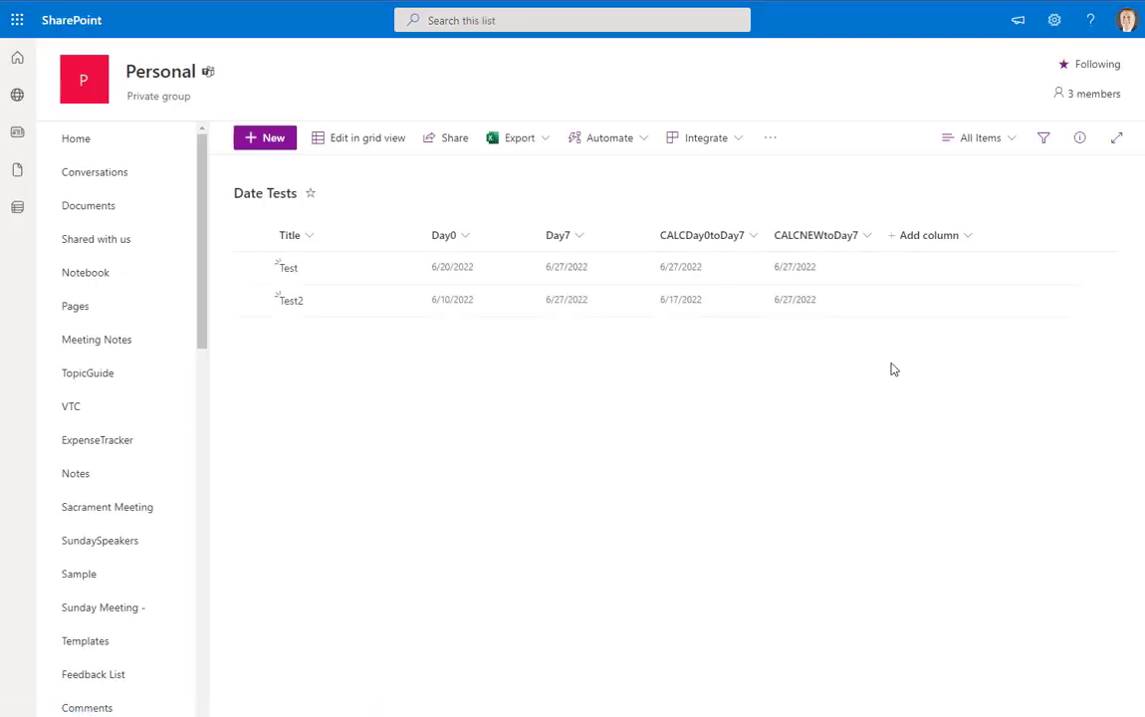
# Step: In grid view, change Test2's Day0 to June 1, 2022, check the calculated cells, and add an empty row
pyautogui.click(446, 307)
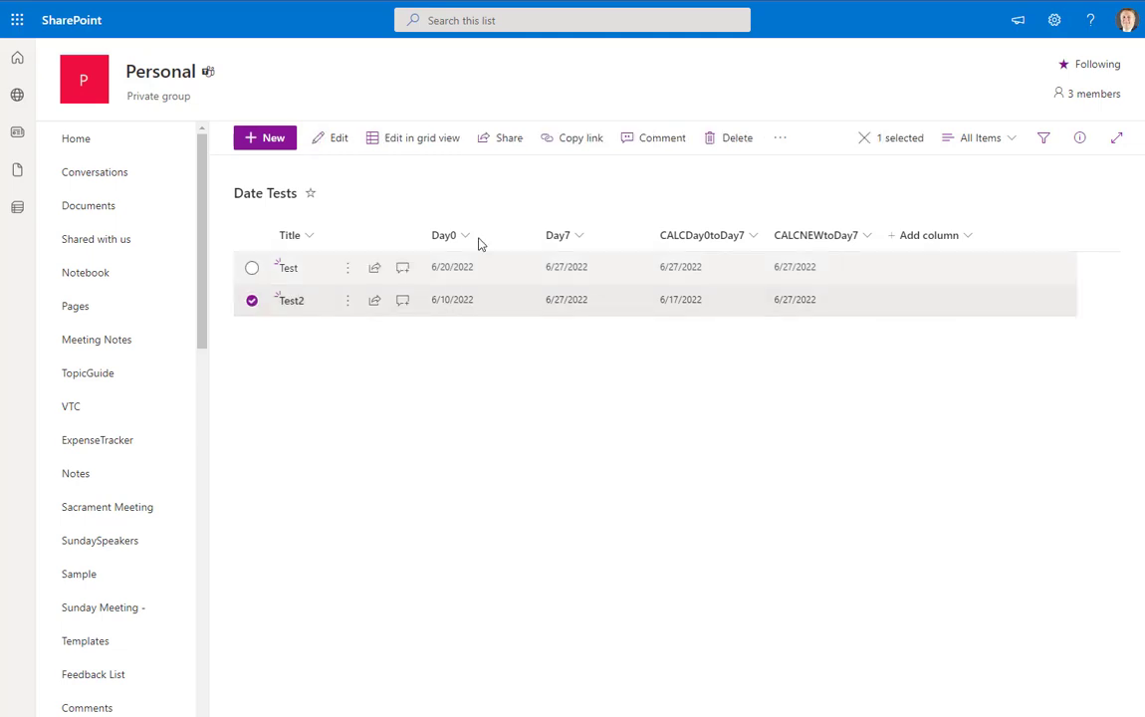
pyautogui.click(422, 139)
pyautogui.click(480, 307)
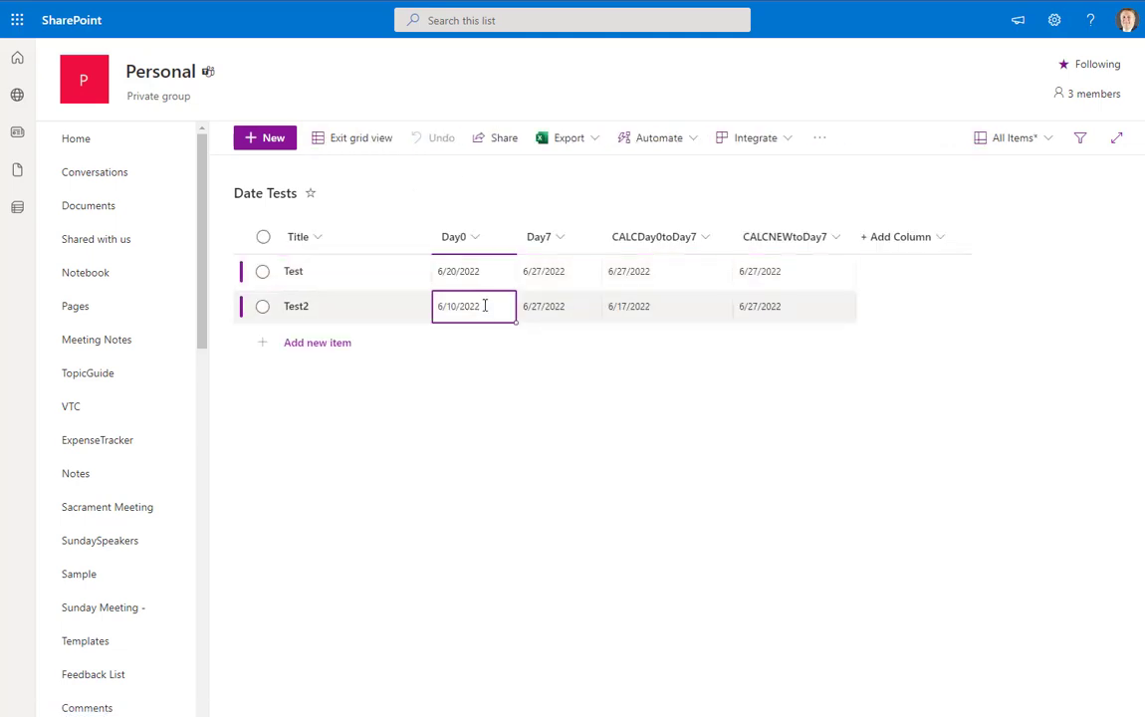
pyautogui.click(482, 306)
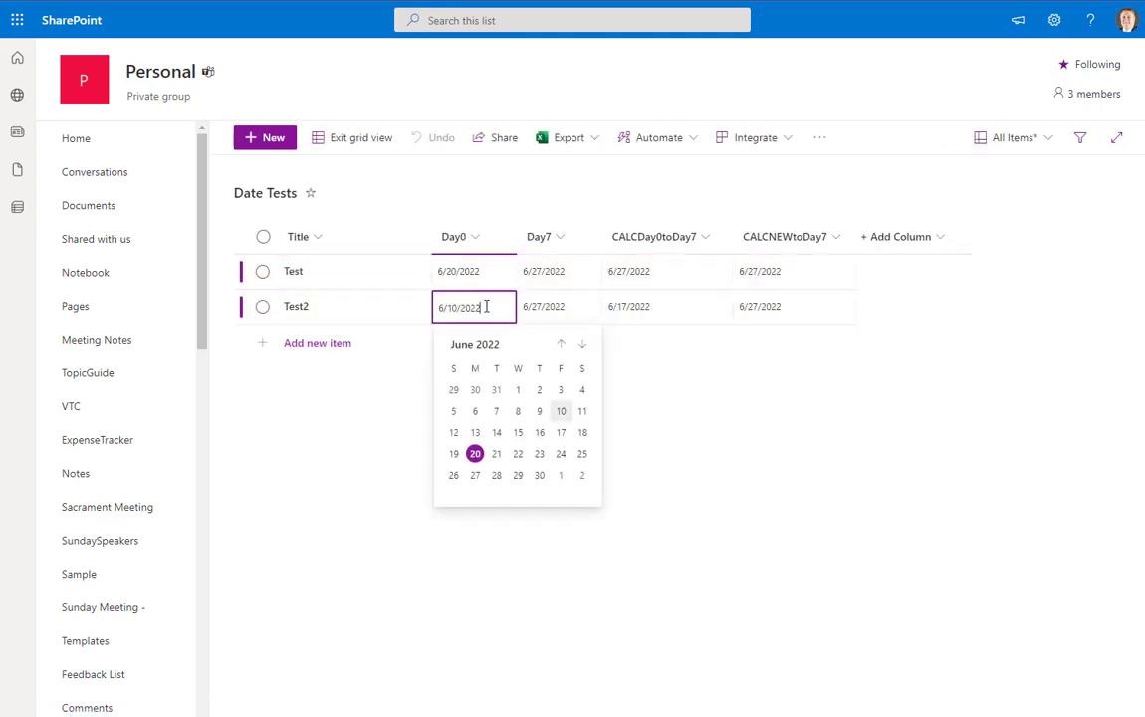
pyautogui.click(518, 390)
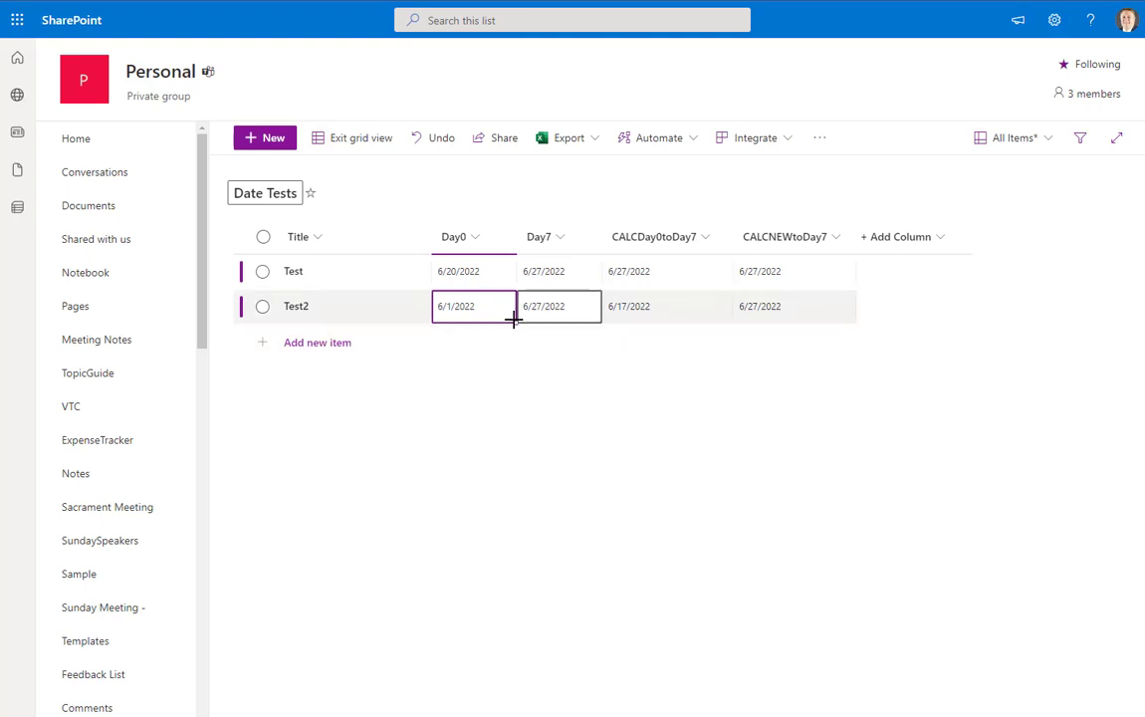
pyautogui.click(575, 317)
pyautogui.click(713, 309)
pyautogui.click(800, 310)
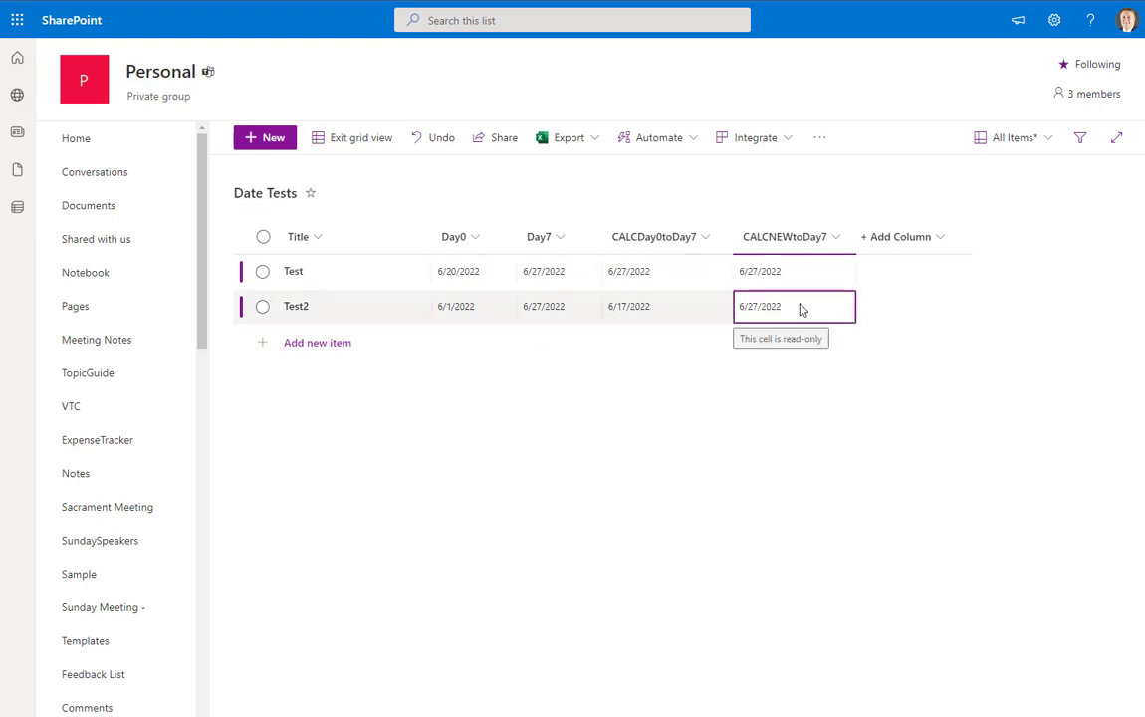
pyautogui.click(319, 349)
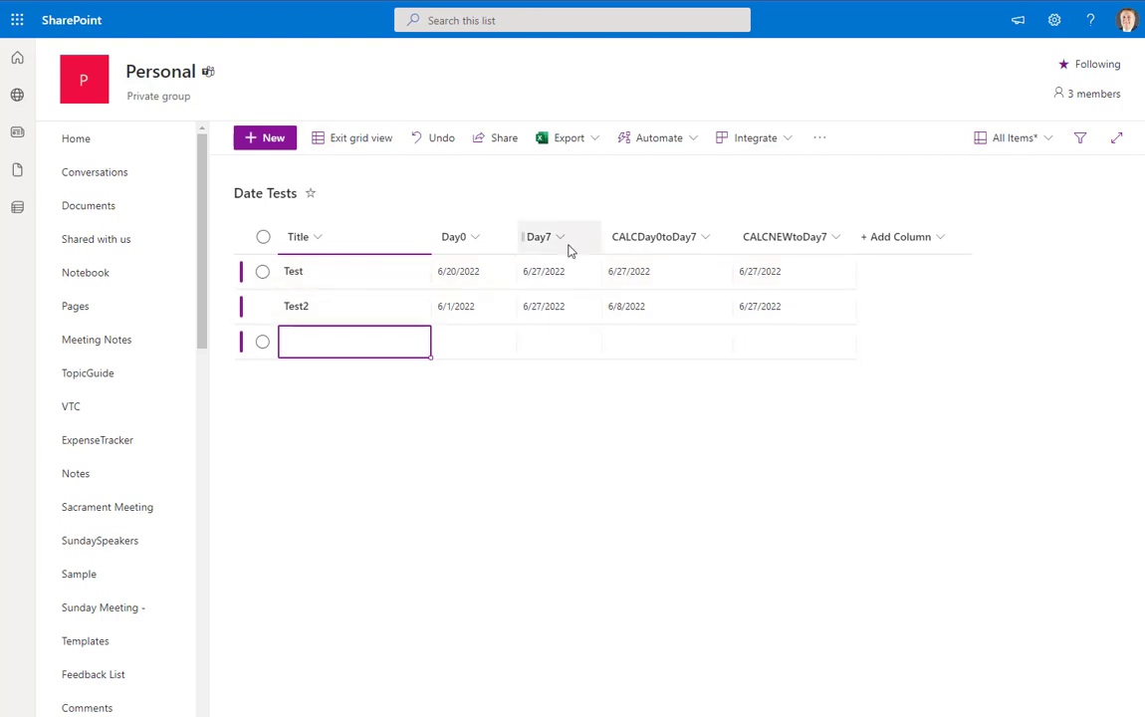
# Step: Review the Day7 column's default formula =NOW()+7 in its settings and cancel without saving
pyautogui.click(565, 245)
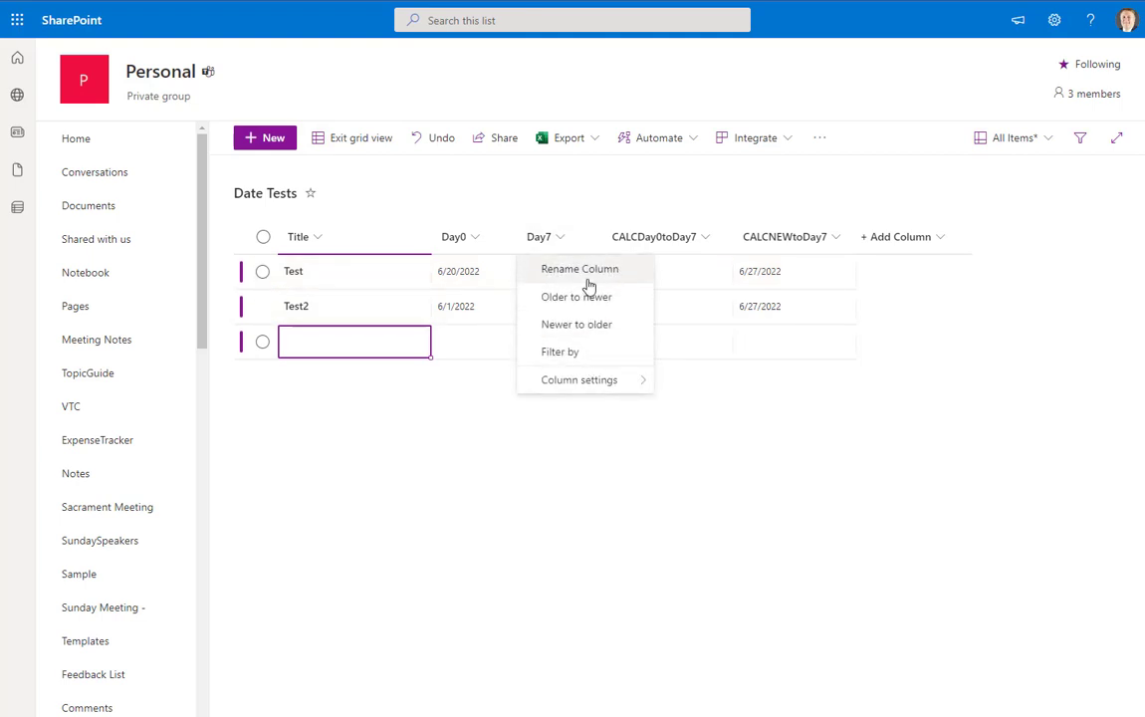
pyautogui.click(611, 391)
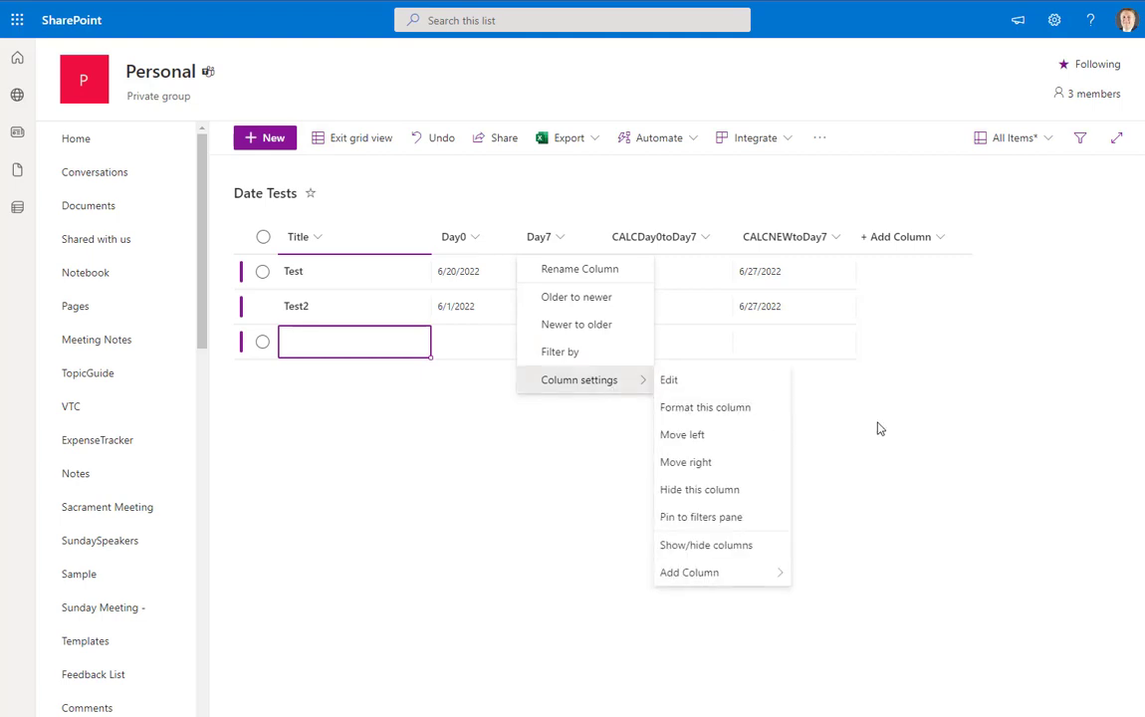
pyautogui.click(698, 382)
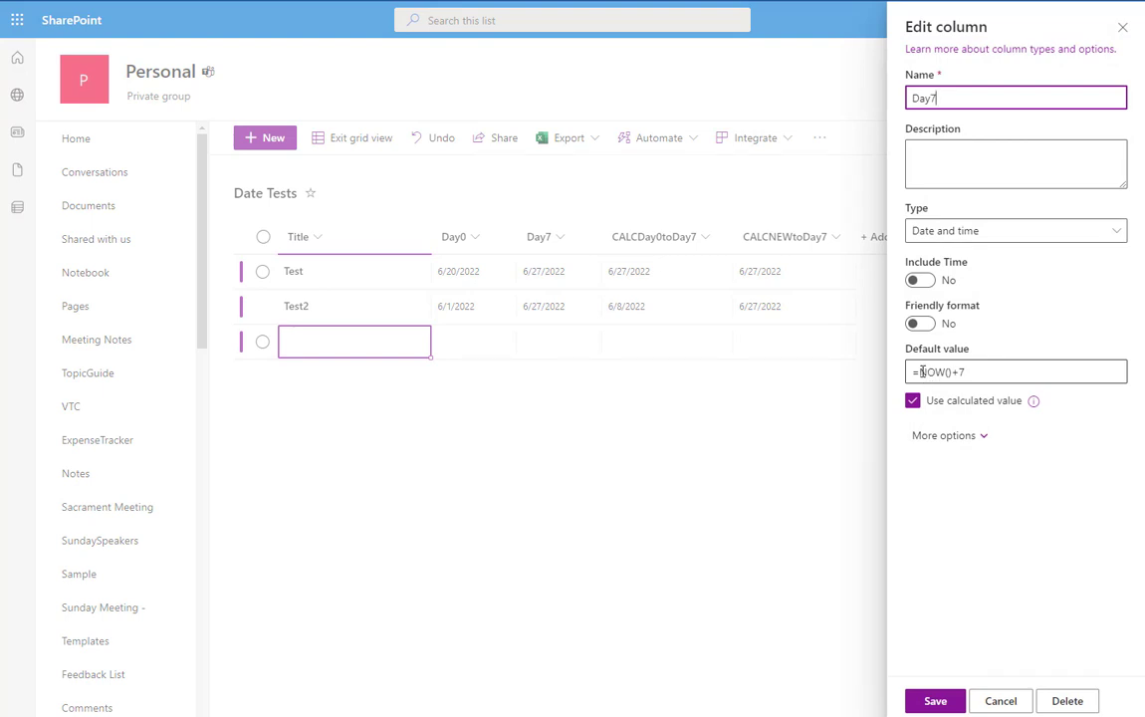
pyautogui.moveTo(921, 371); pyautogui.dragTo(952, 371)
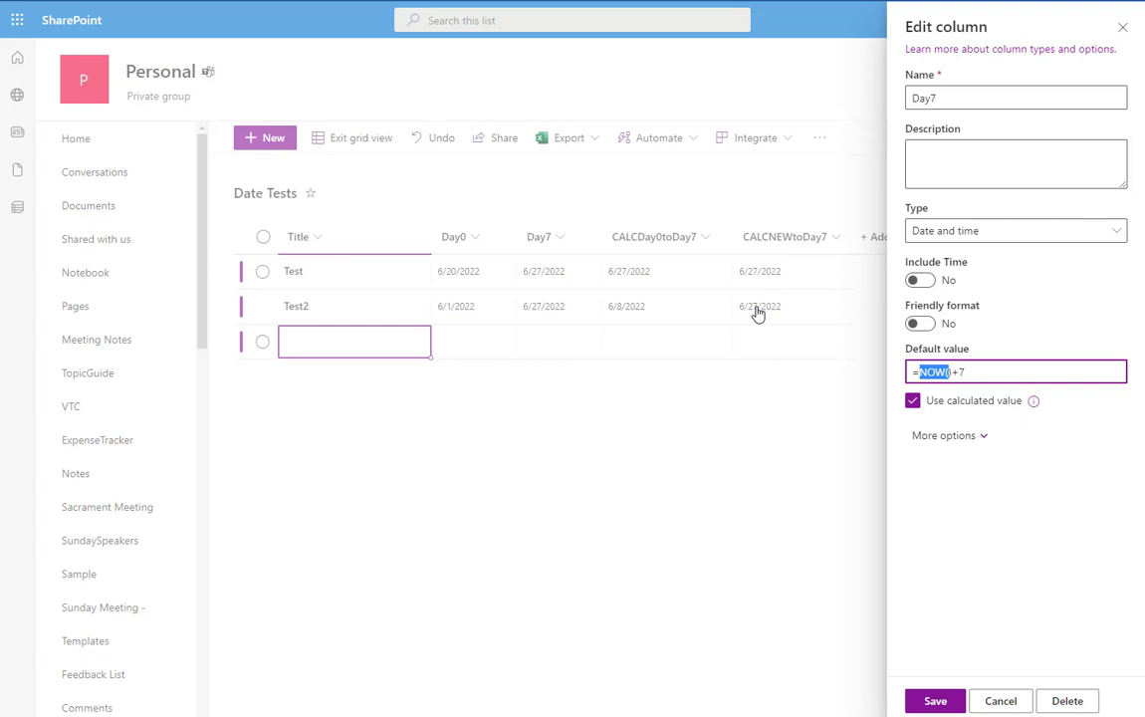
pyautogui.click(772, 388)
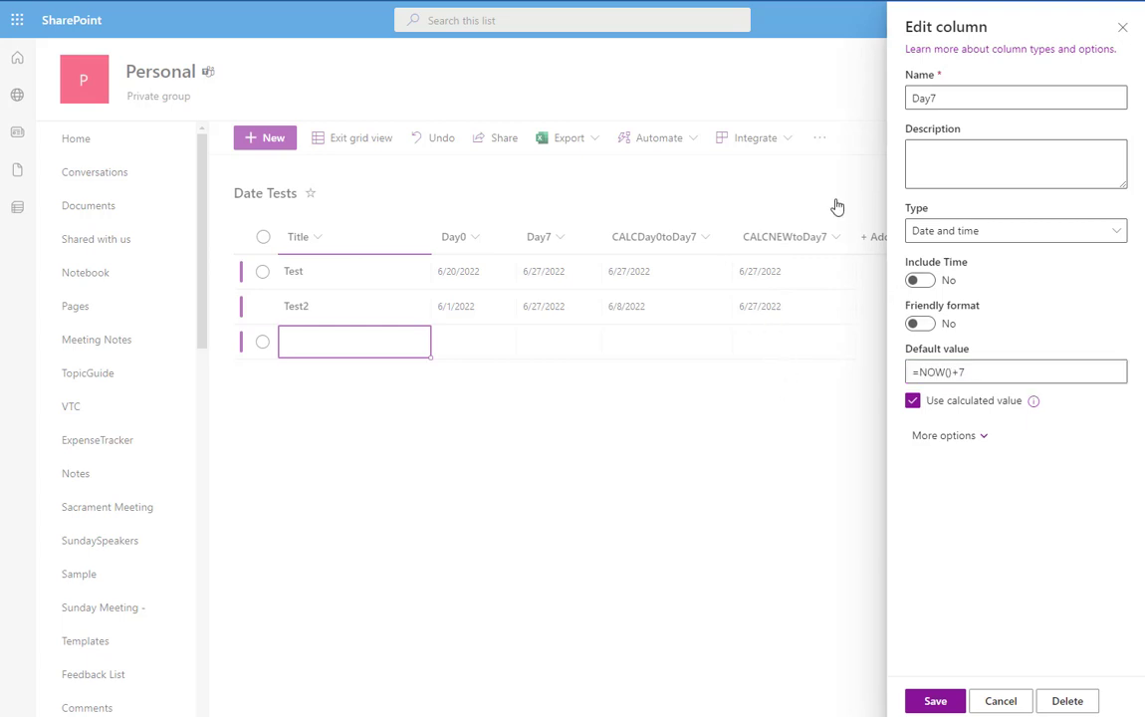
pyautogui.click(1000, 700)
pyautogui.click(891, 237)
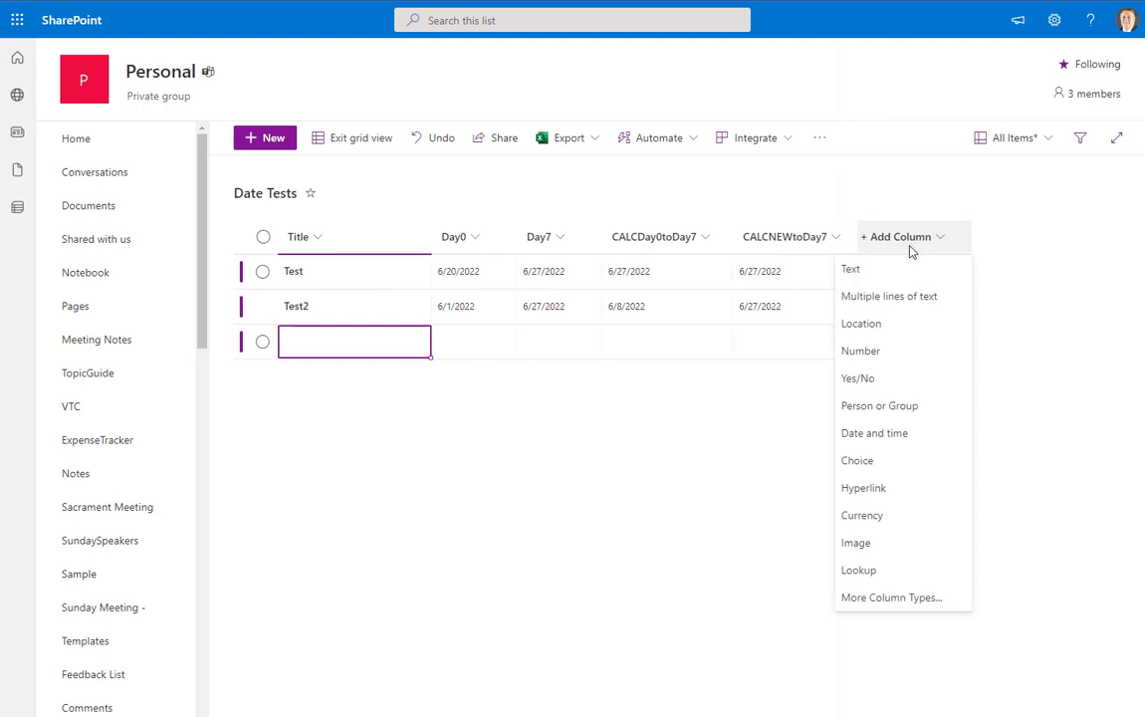
# Step: Abandon the full column creation page, visit list settings, and return to the Date Tests list
pyautogui.click(912, 598)
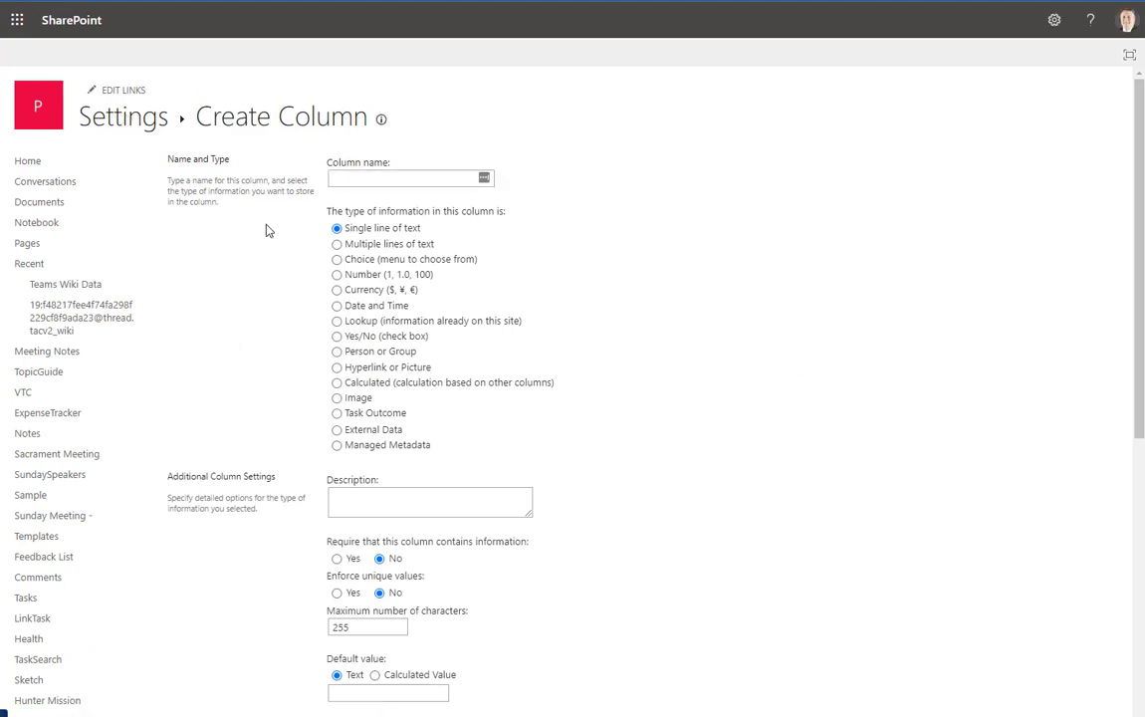
pyautogui.click(123, 117)
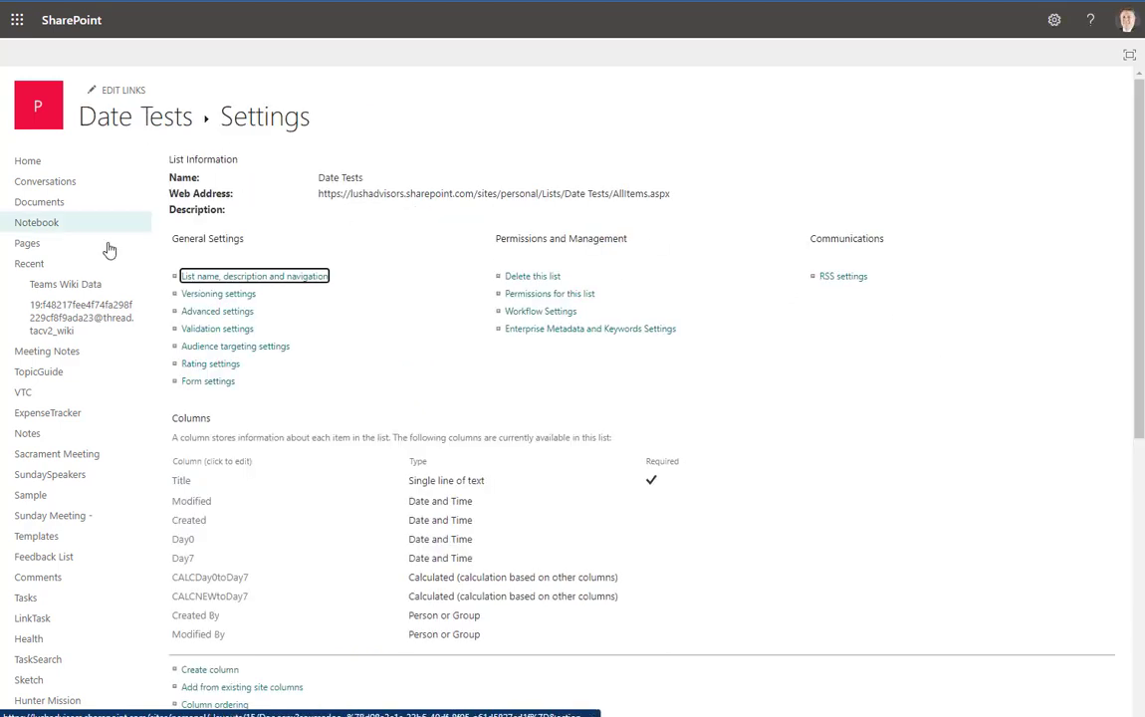
pyautogui.click(140, 116)
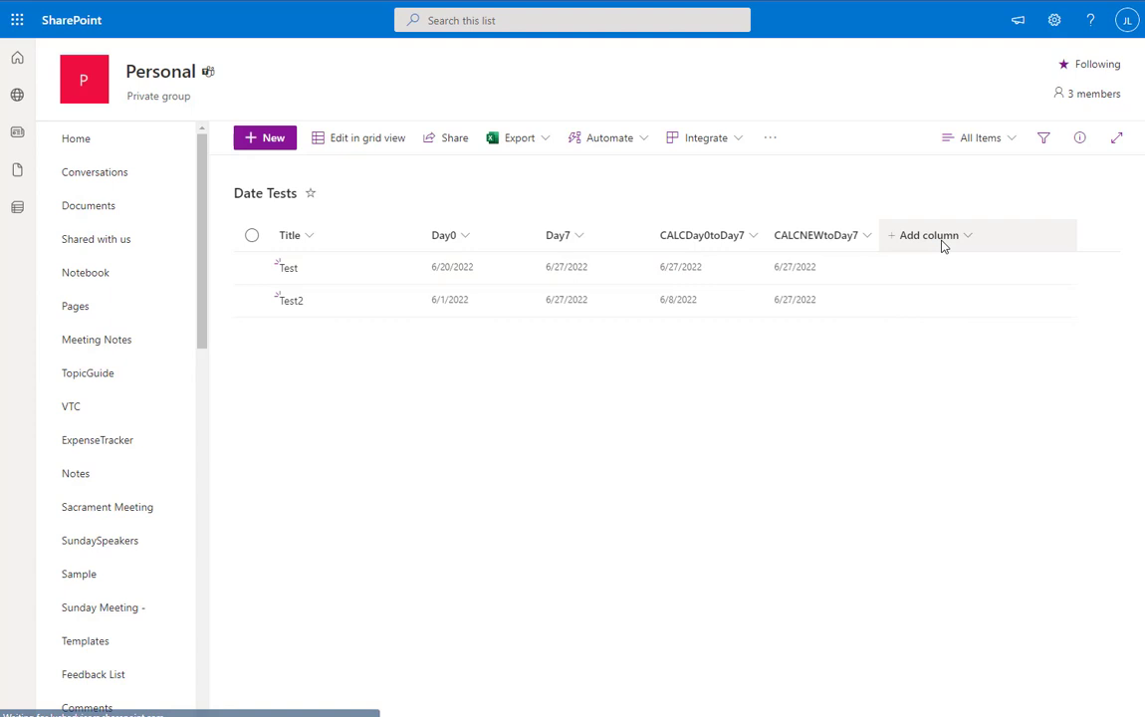
# Step: Check Created under Show/hide columns and apply it to the Date Tests view
pyautogui.click(970, 240)
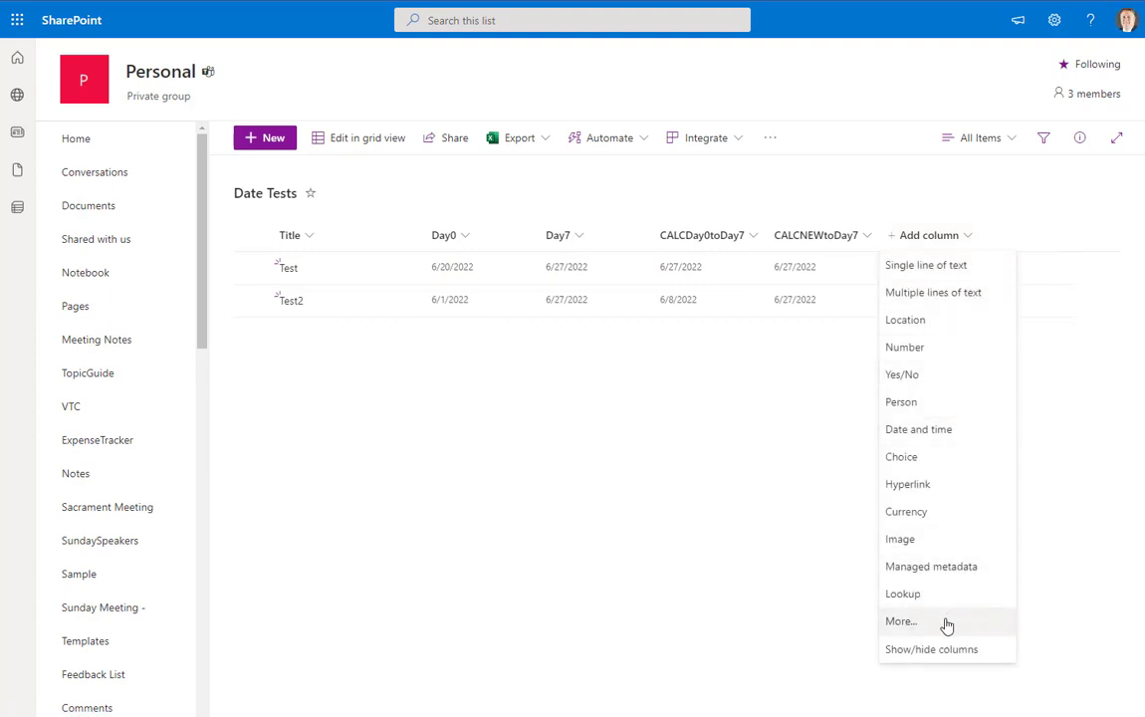
pyautogui.click(925, 650)
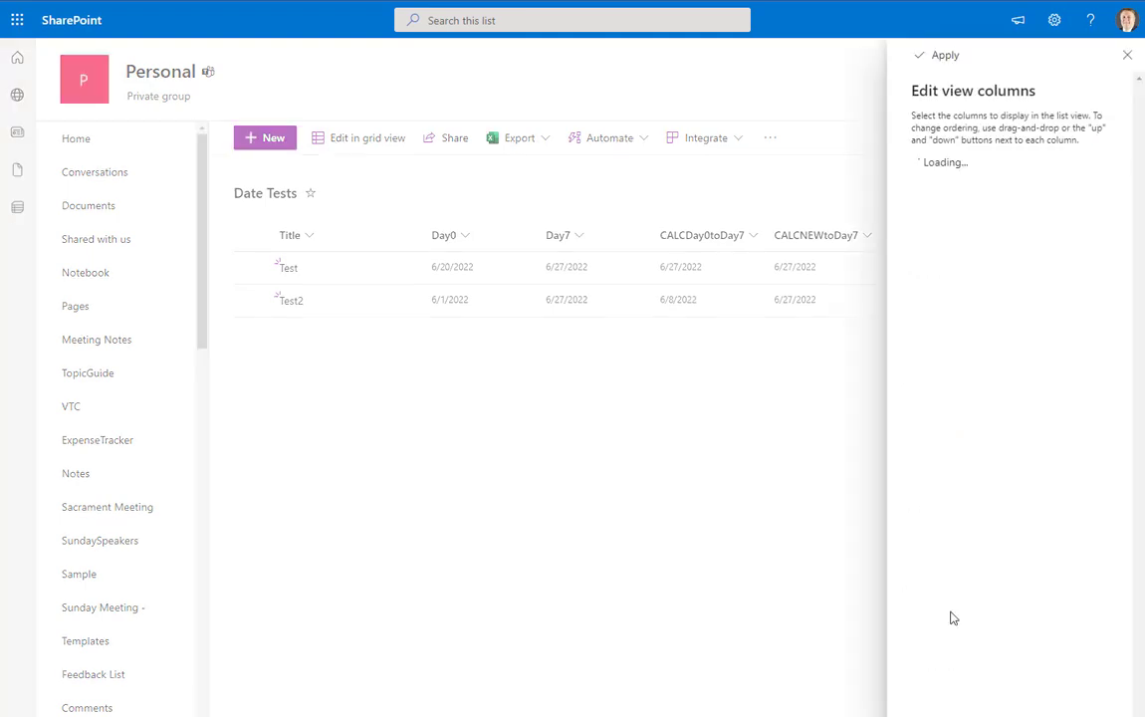
pyautogui.scroll(-1, 1026, 298)
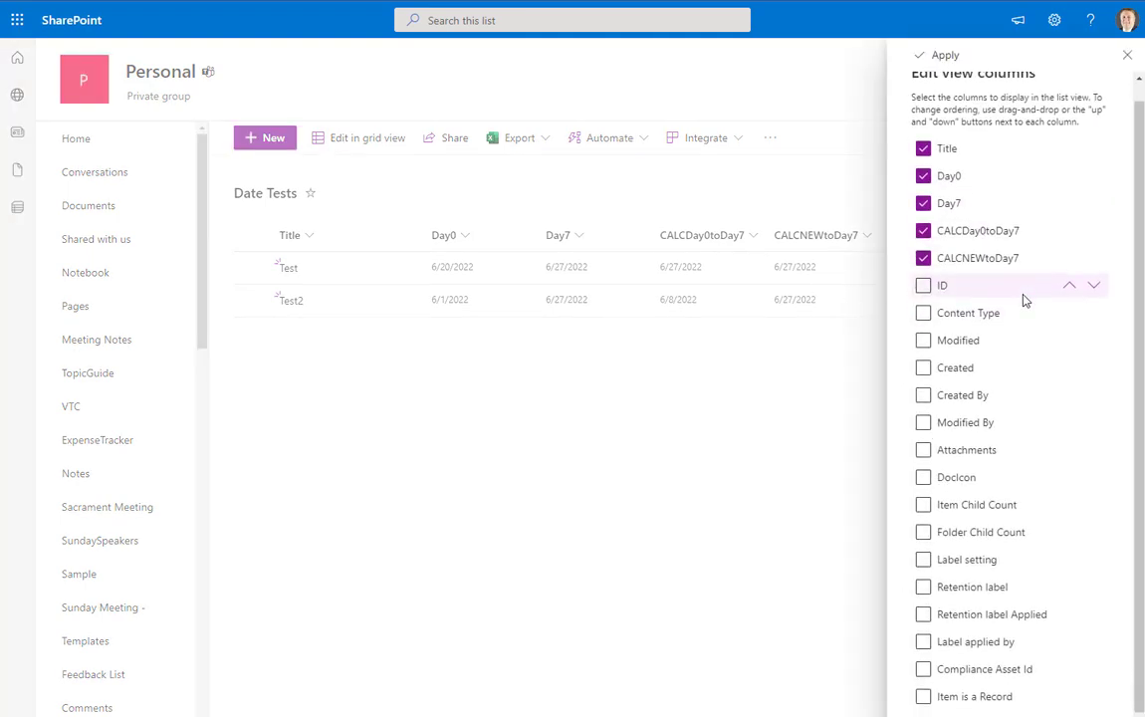
pyautogui.click(924, 369)
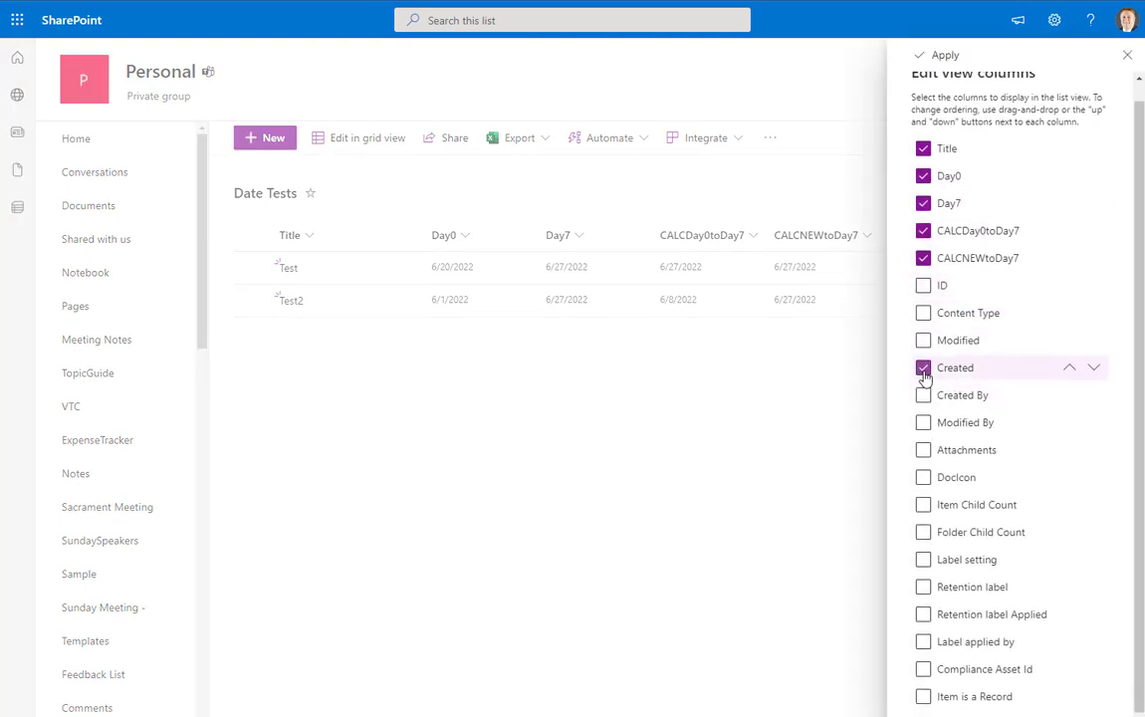
pyautogui.click(941, 57)
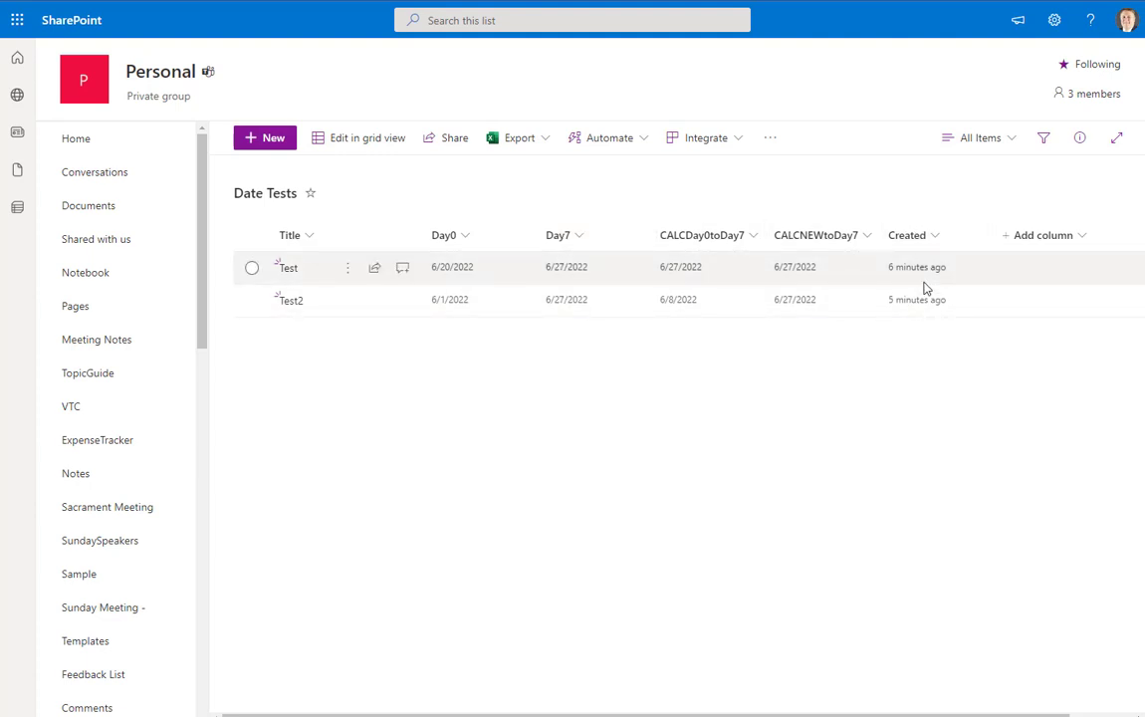
# Step: In grid view, start a new Test3 row with Day0 defaulting to 6/20/2022
pyautogui.click(364, 140)
pyautogui.click(314, 342)
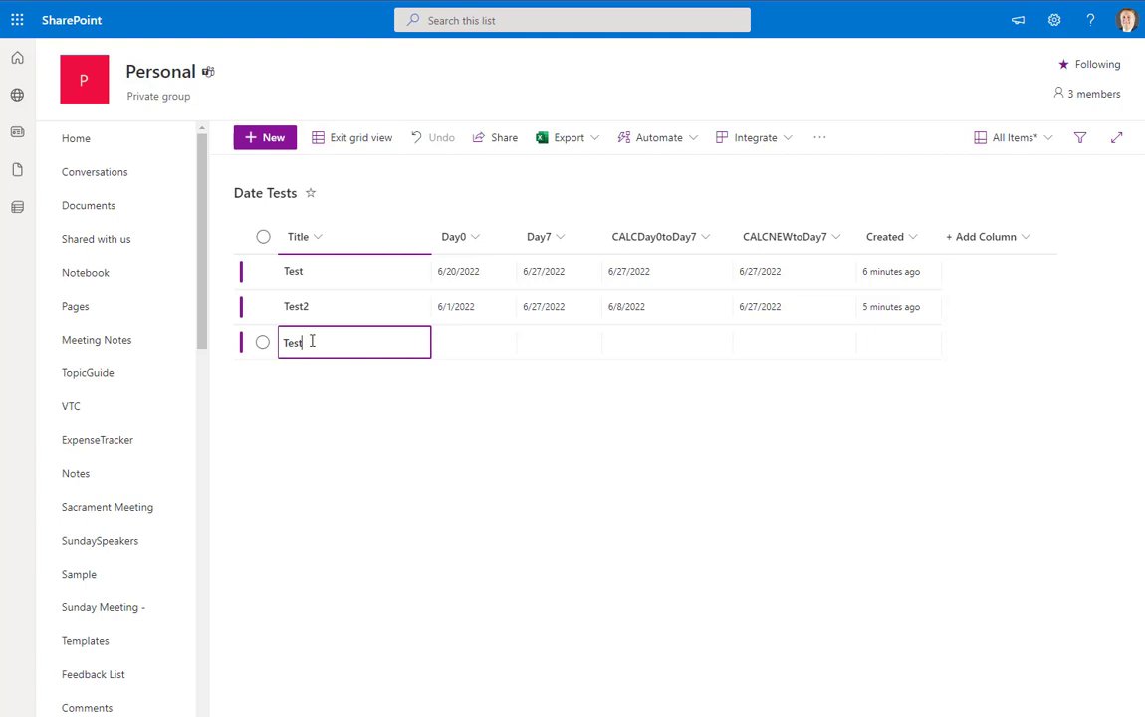
pyautogui.press('Tab')
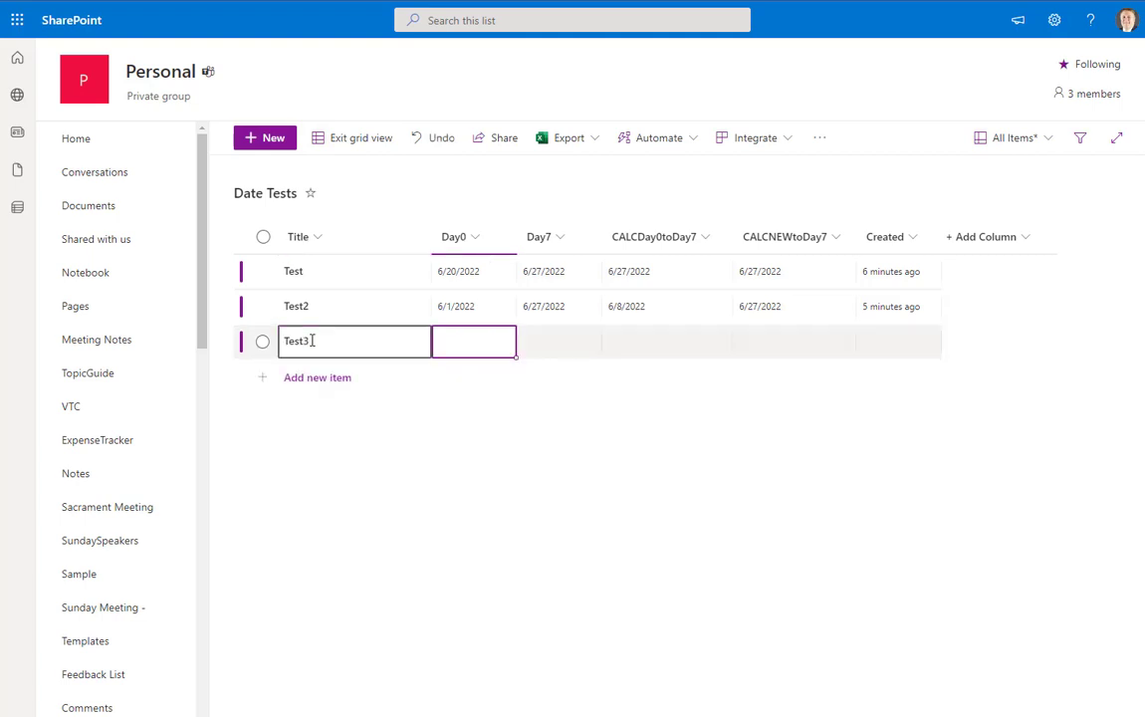
pyautogui.click(470, 338)
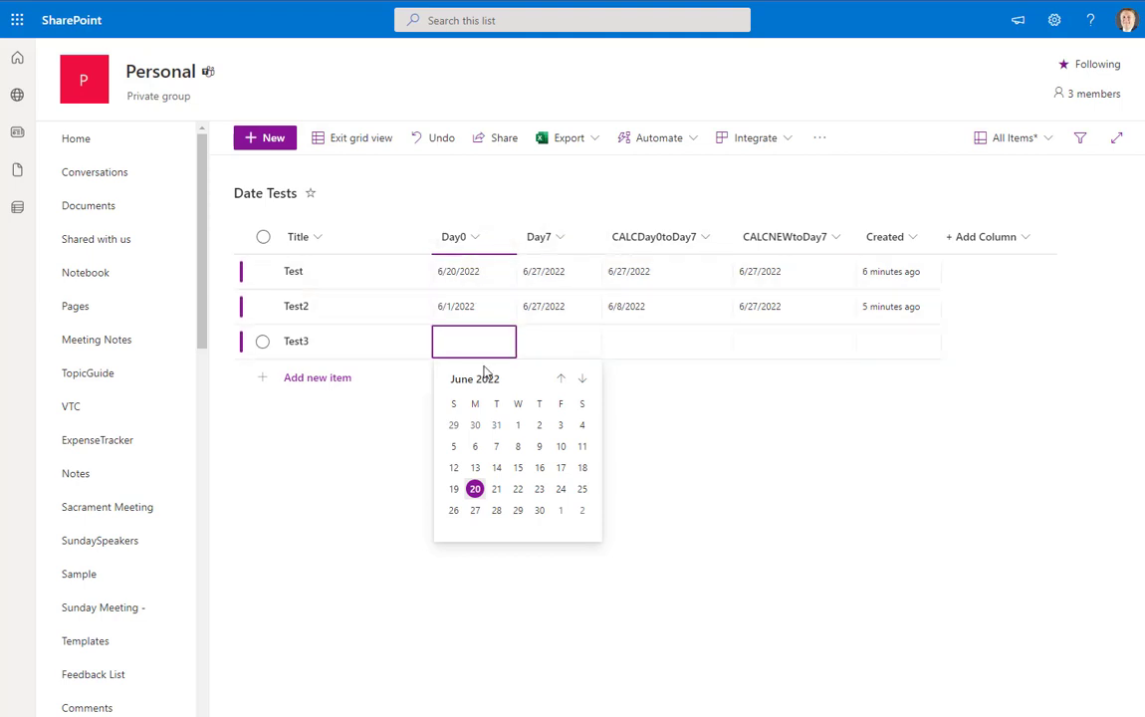
# Step: Verify Test3's Day7 and calculated columns show 6/27/2022, then leave the row to save it
pyautogui.click(535, 343)
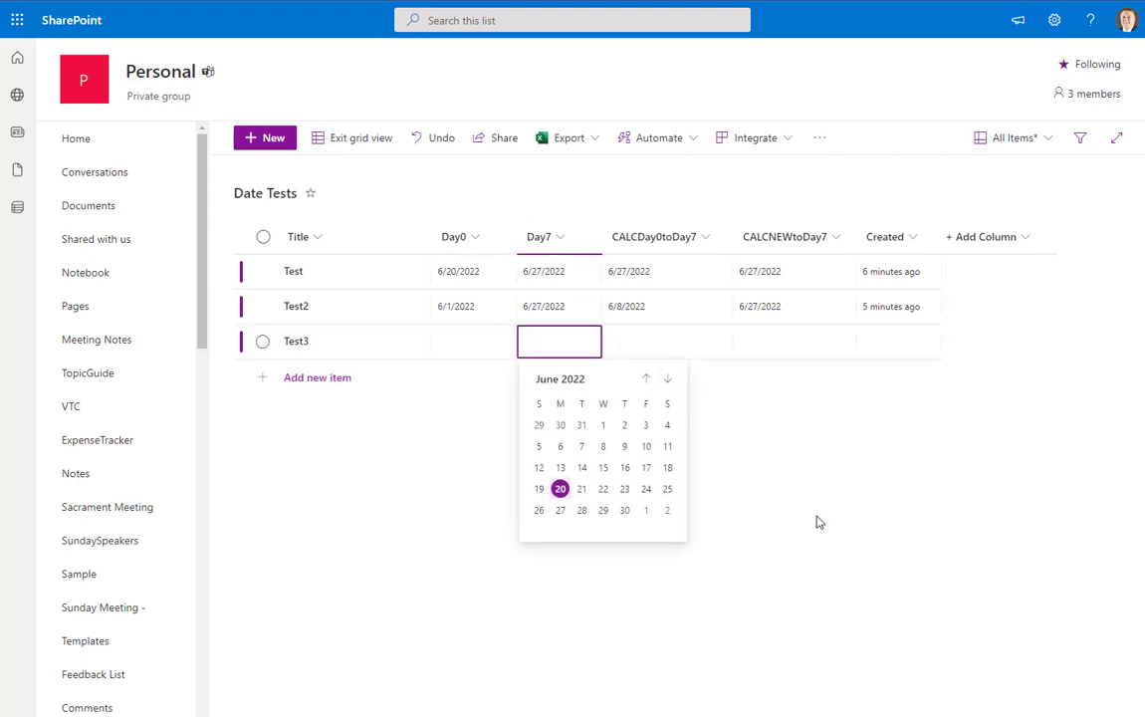
pyautogui.click(649, 346)
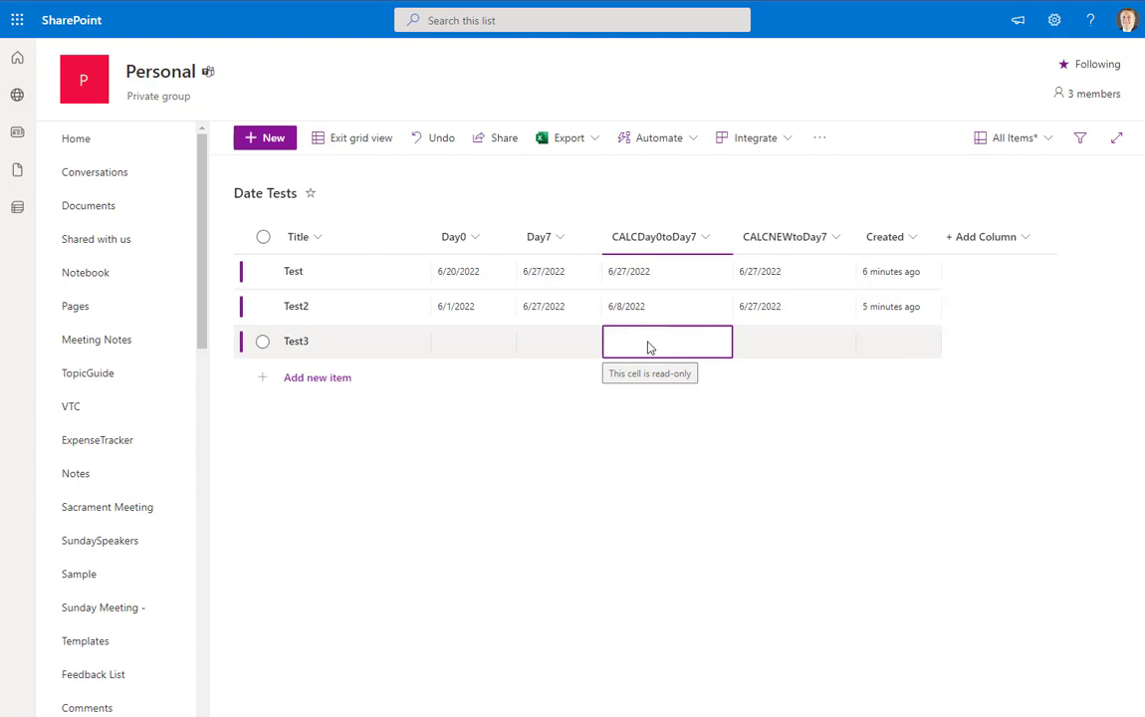
pyautogui.click(761, 353)
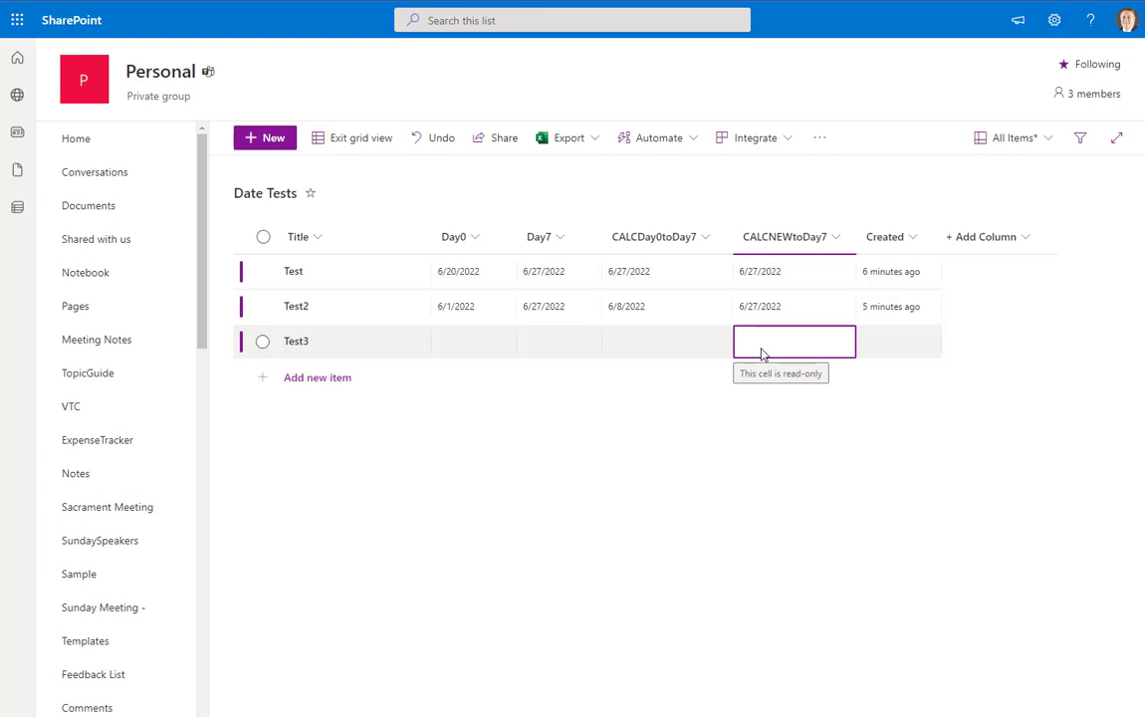
pyautogui.click(675, 349)
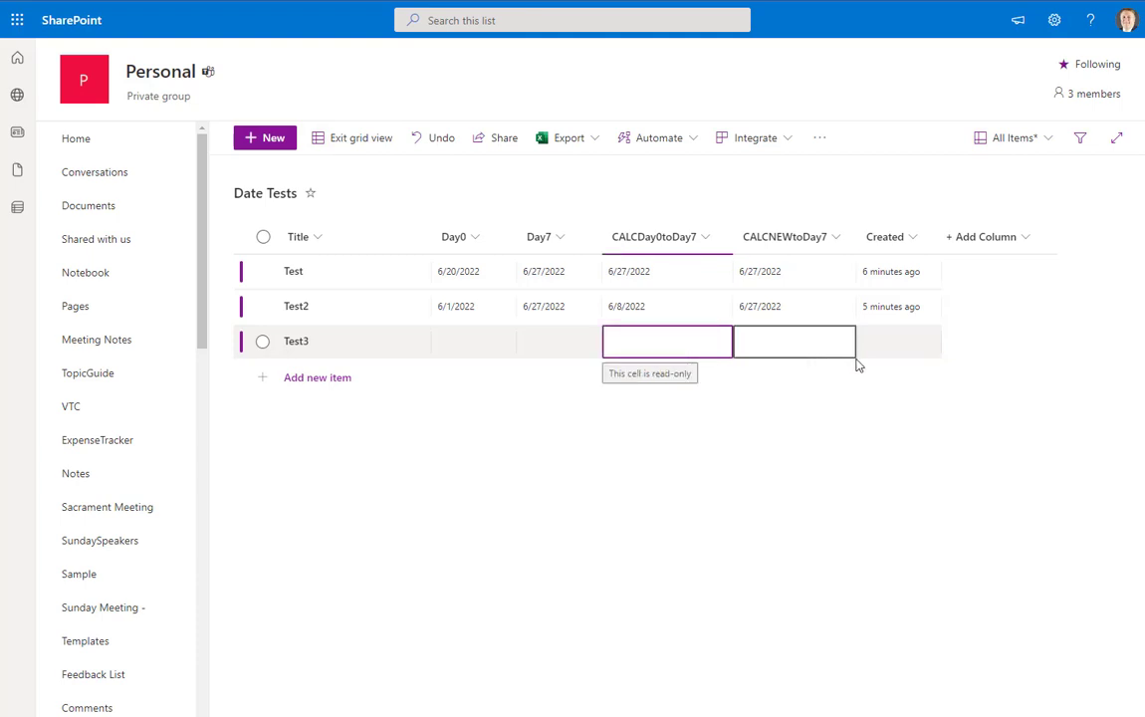
pyautogui.click(930, 353)
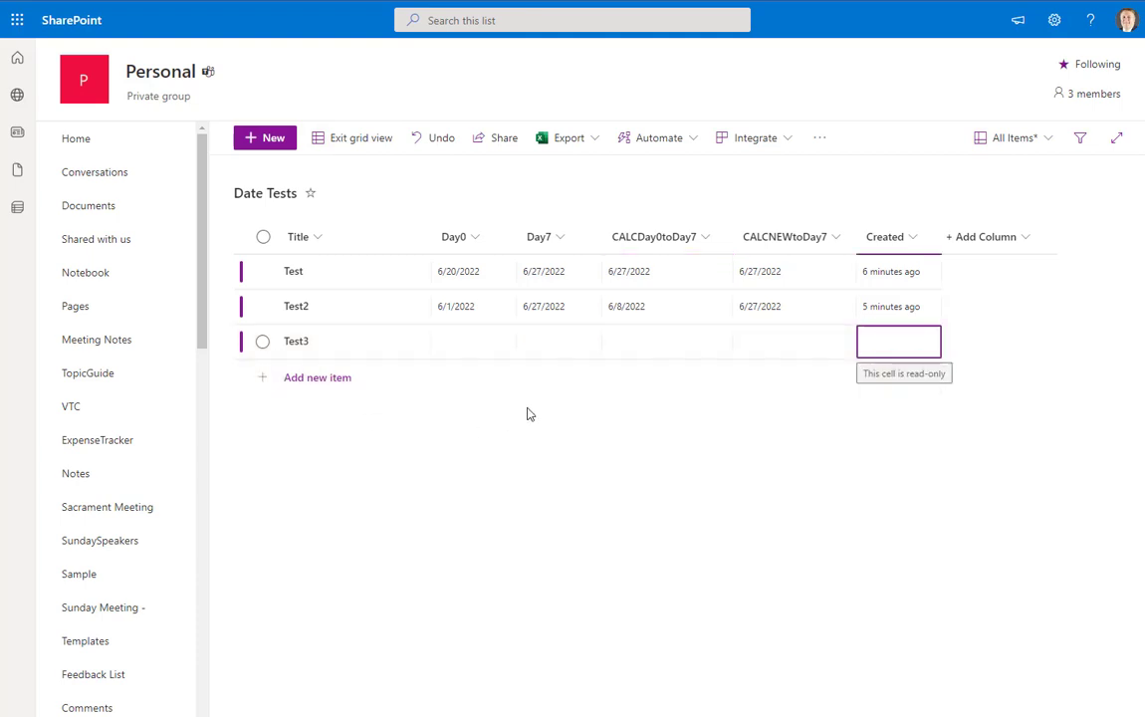
pyautogui.click(675, 382)
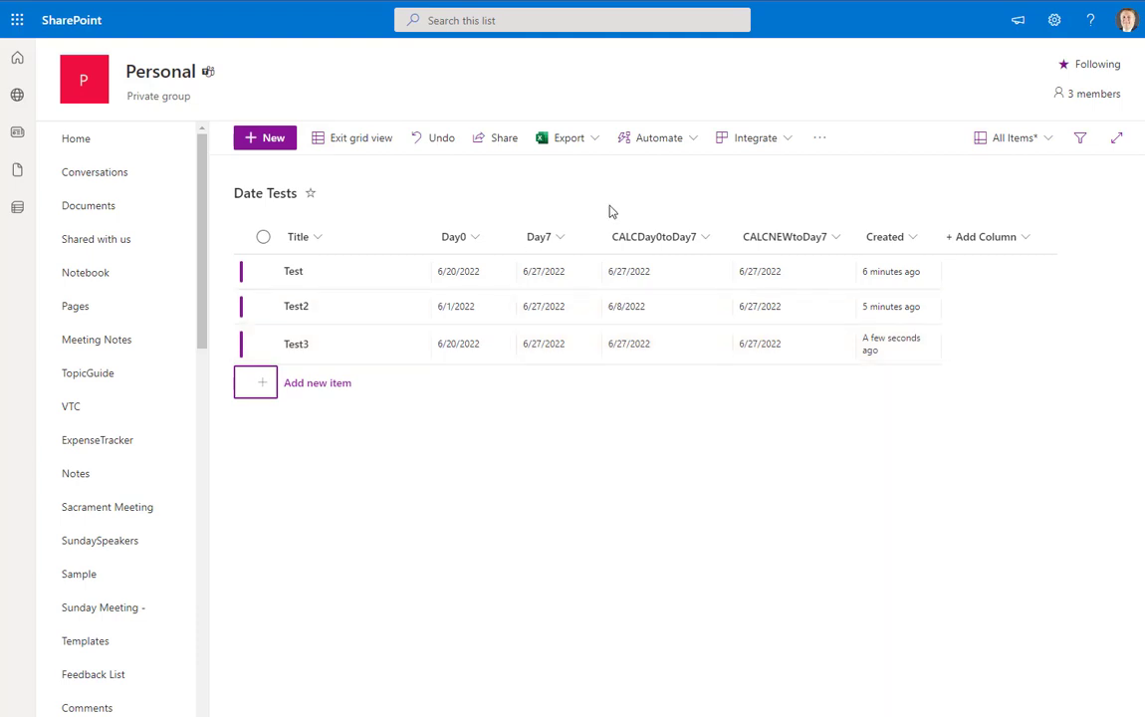
pyautogui.click(647, 354)
pyautogui.click(659, 280)
pyautogui.click(814, 285)
pyautogui.click(723, 386)
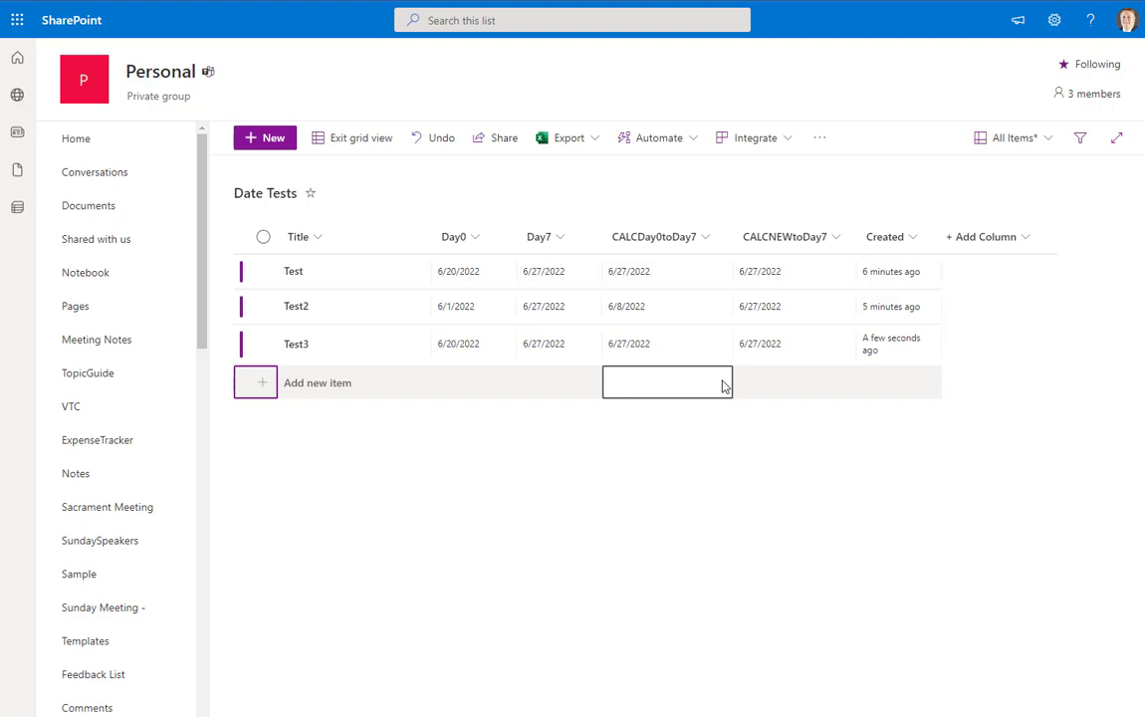